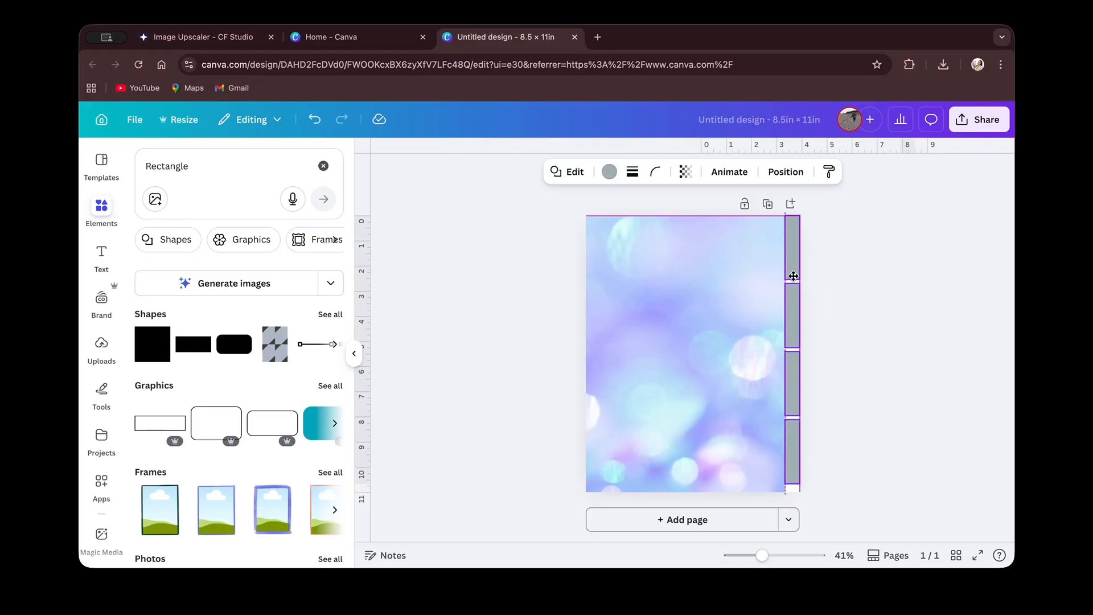
Add a rotated subheading "1" on the first side tab and copy it onto the other three tabs
left_click(101, 257)
left_click(340, 342)
key("BackSpace")
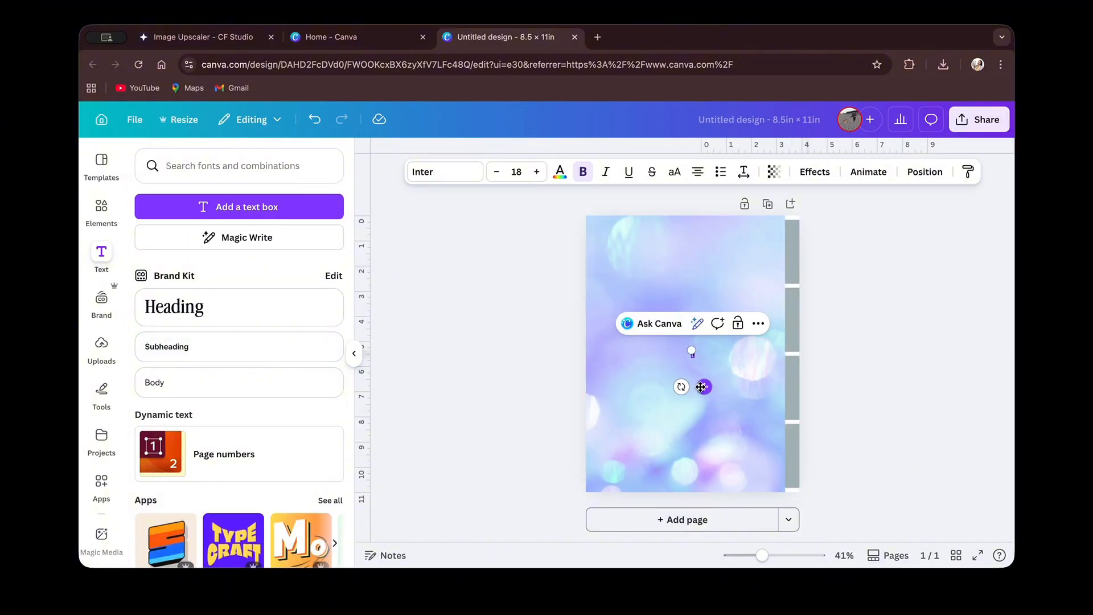
left_click_drag(702, 387, 802, 289)
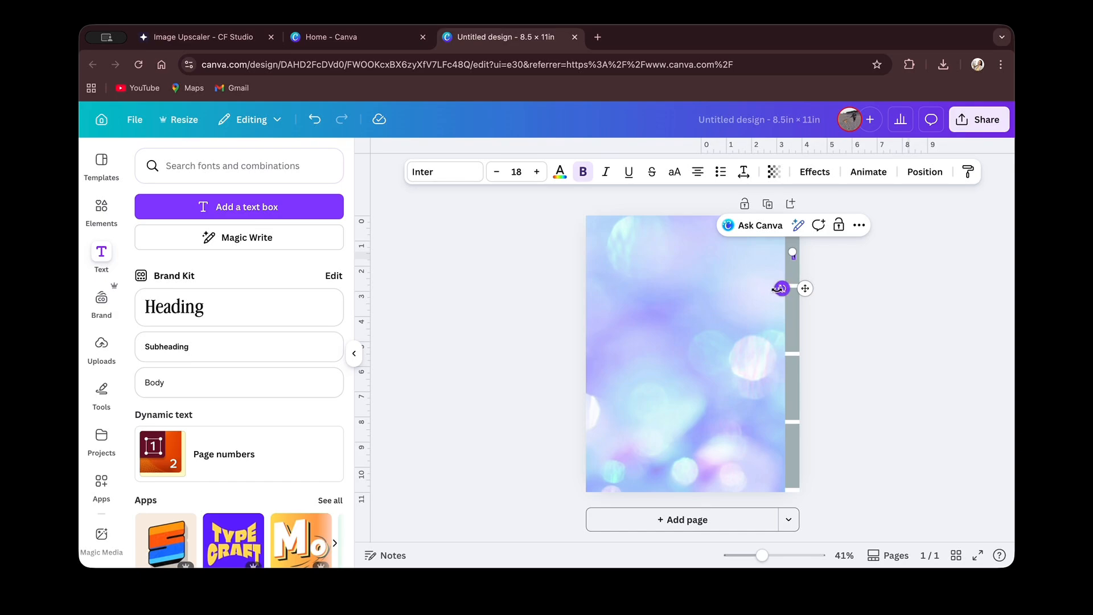
type("1")
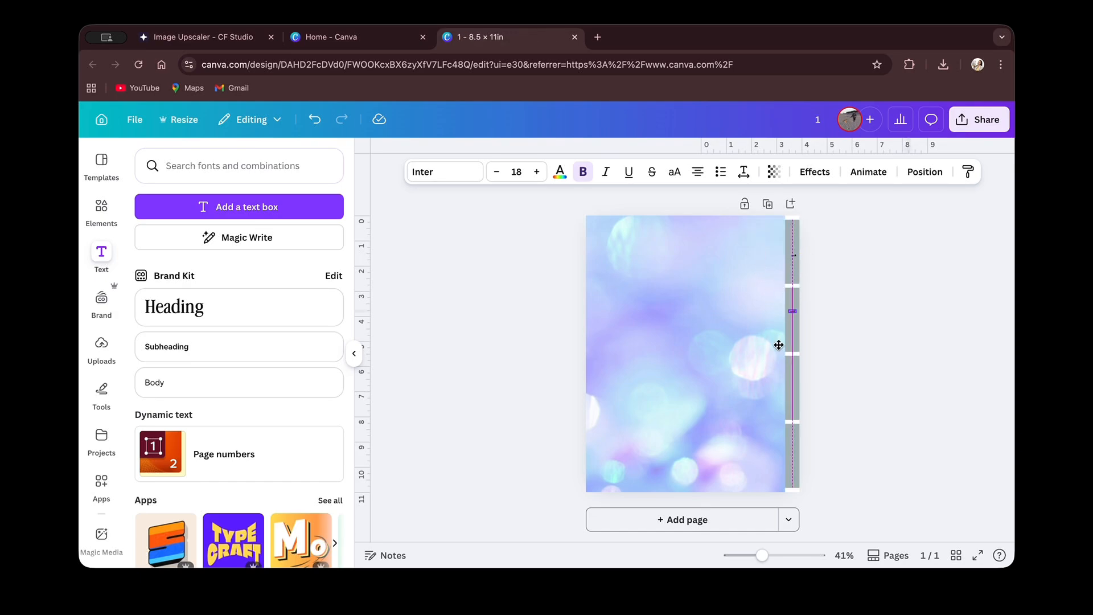
left_click_drag(778, 356, 776, 422)
left_click(826, 302)
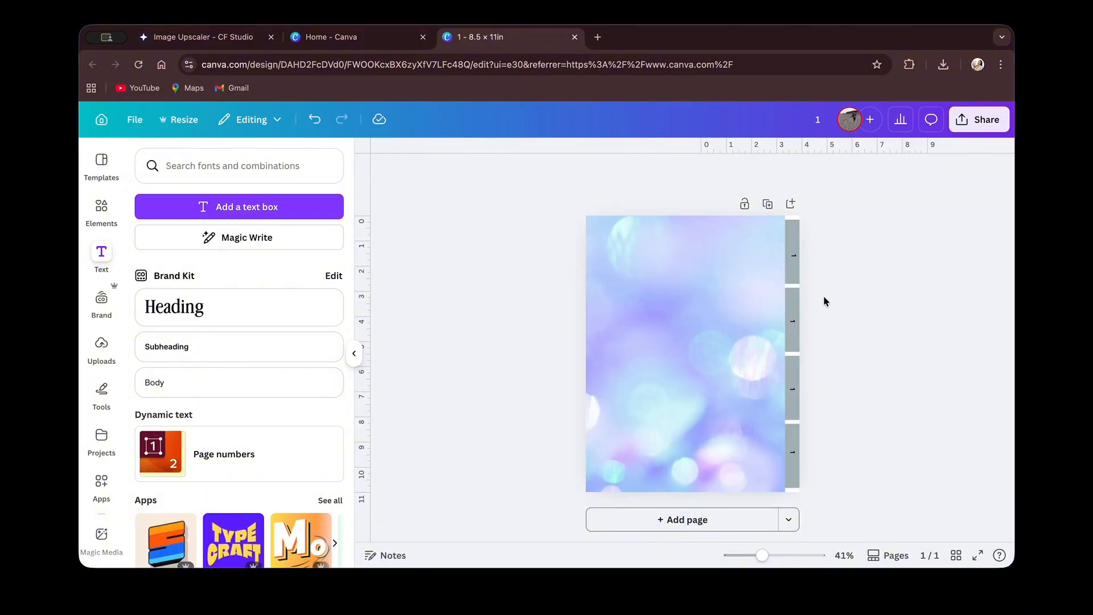
Recolor all the grey side tabs with the palest blue from the photo colors
left_click(799, 276)
left_click(610, 173)
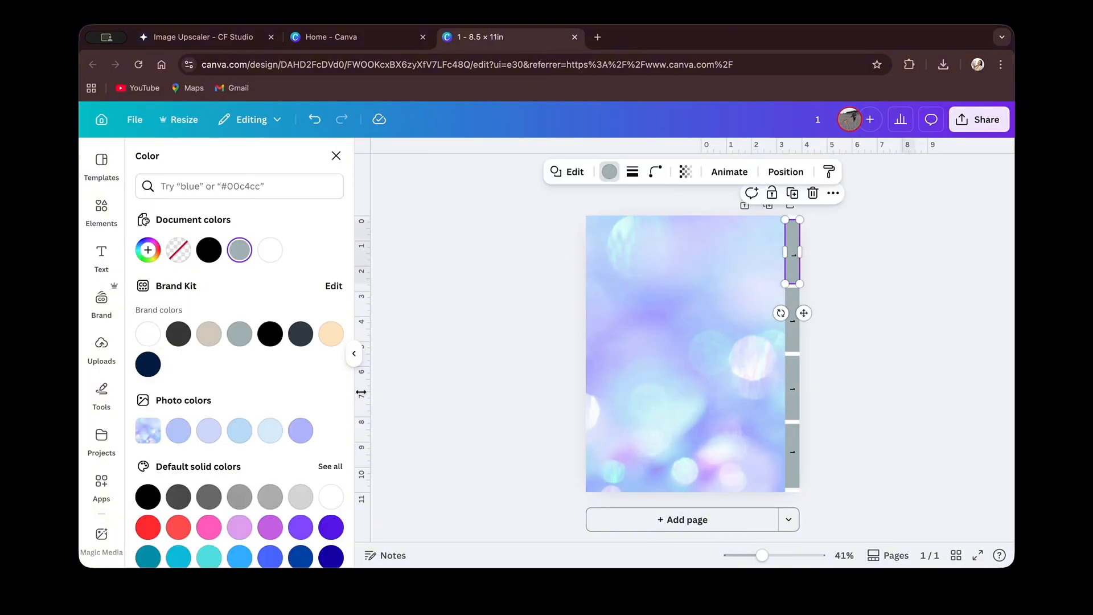
left_click(209, 435)
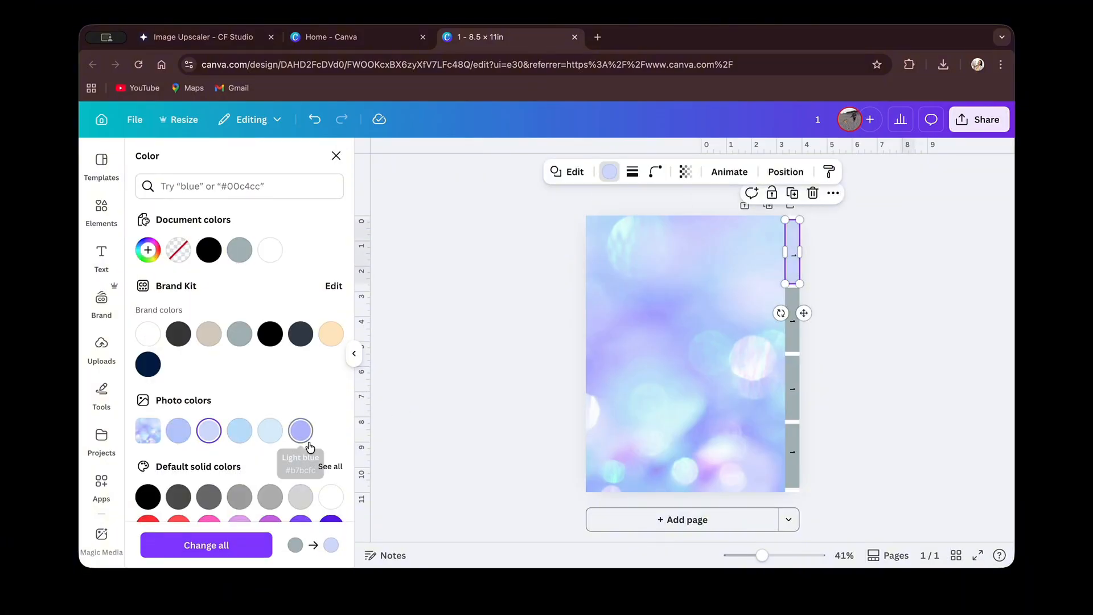
left_click(270, 432)
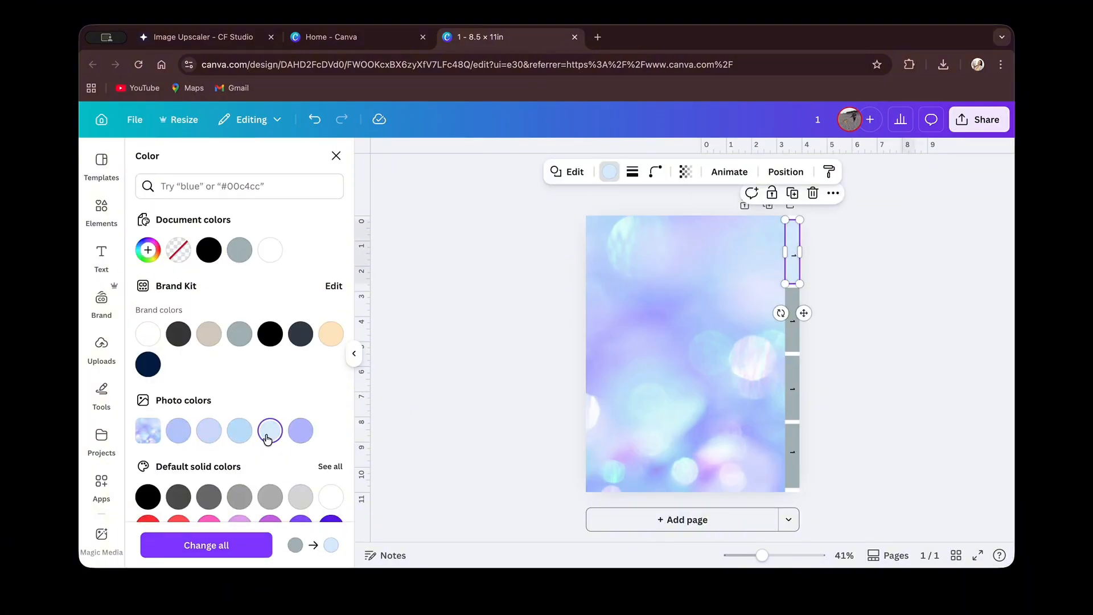
left_click(247, 552)
left_click(559, 338)
Add a vertical line running the full page height along the inner edge of the side tabs
left_click(102, 210)
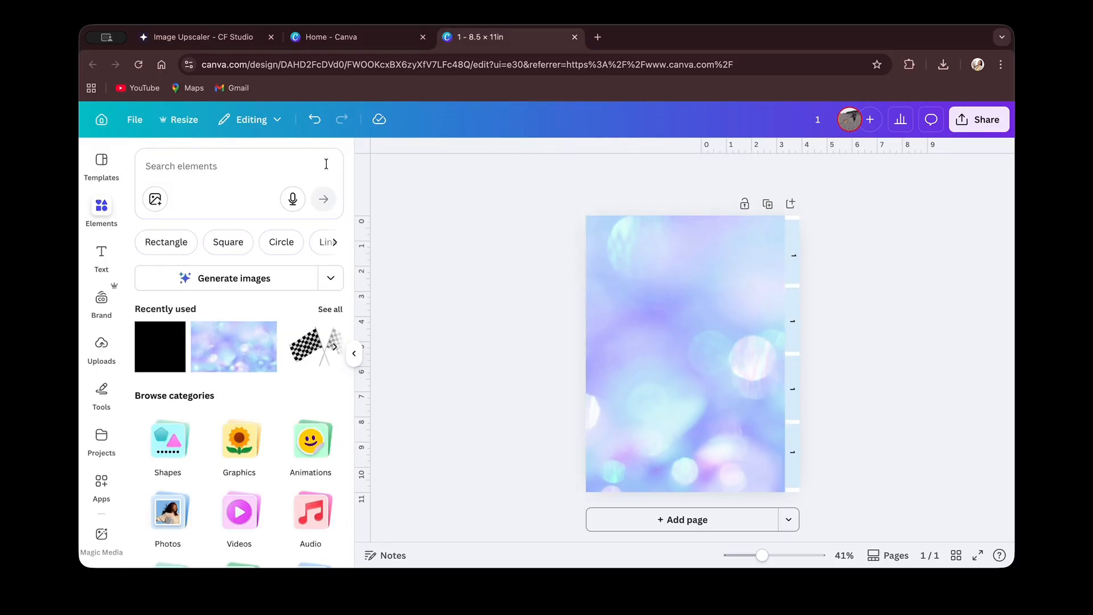
key("l")
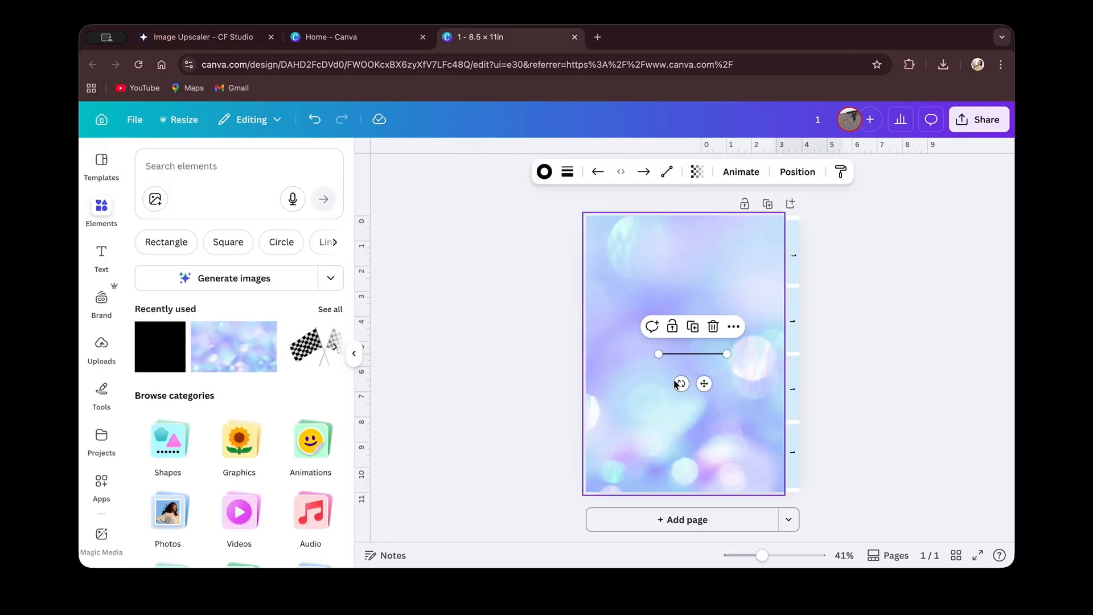
left_click_drag(681, 383, 818, 364)
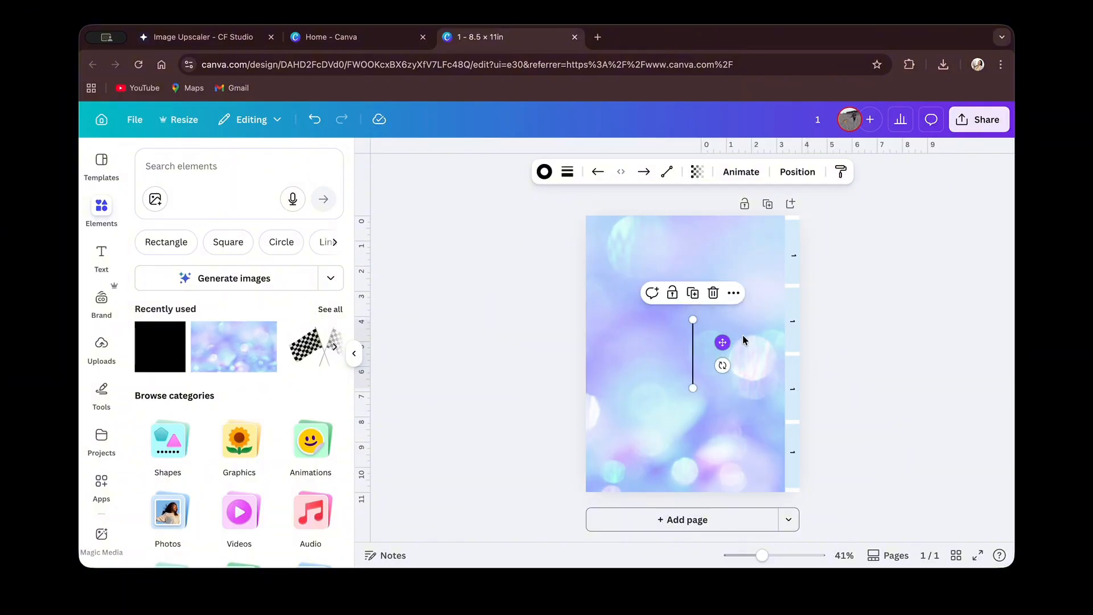
left_click_drag(726, 341, 820, 235)
left_click_drag(785, 282, 785, 503)
Change the vertical line's stroke color to the grey brand color
left_click(544, 171)
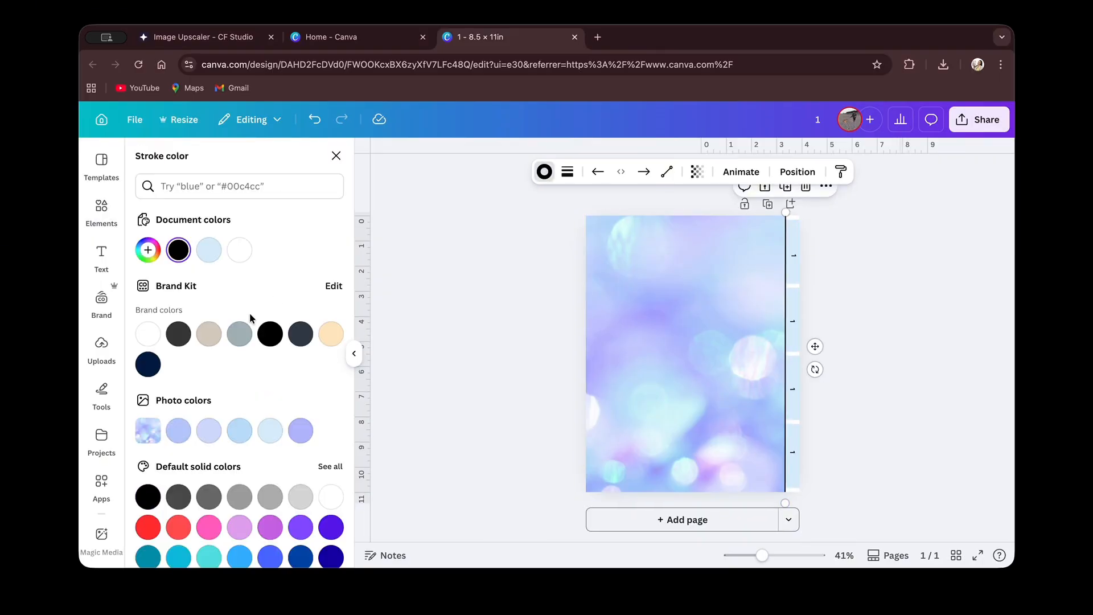
left_click(240, 335)
left_click(509, 303)
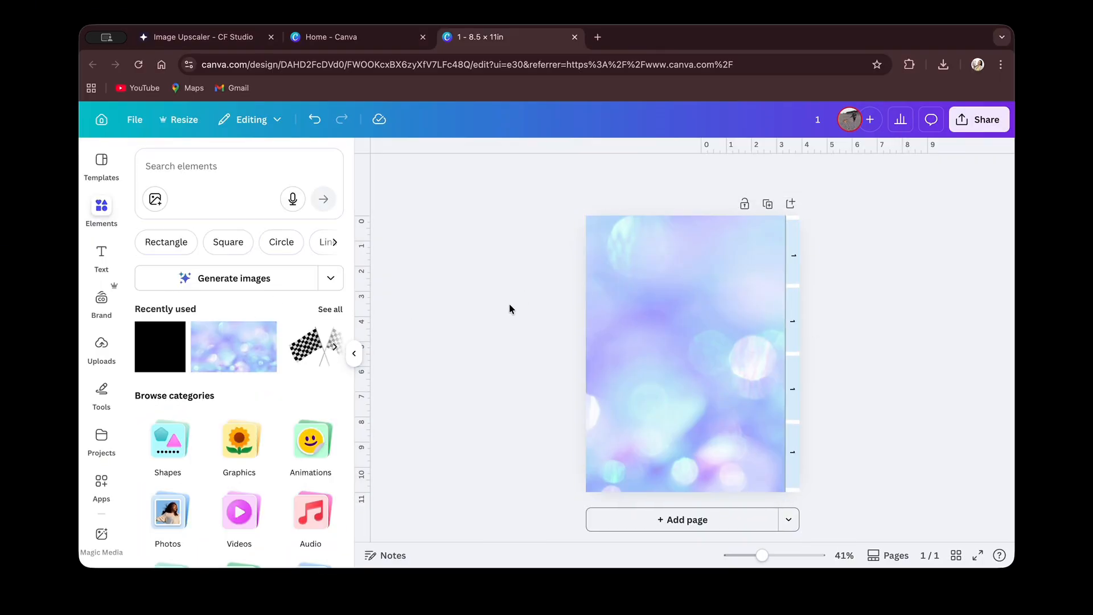
Renumber the labels on the second, third and fourth tabs as 2, 3 and 4
left_click(791, 323)
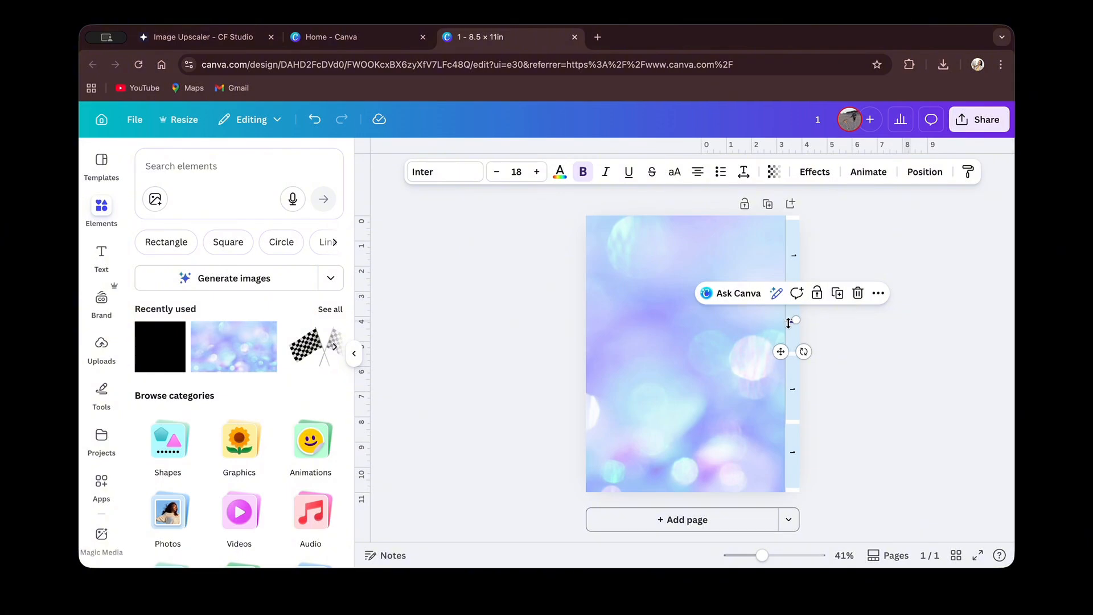
left_click_drag(791, 321, 792, 388)
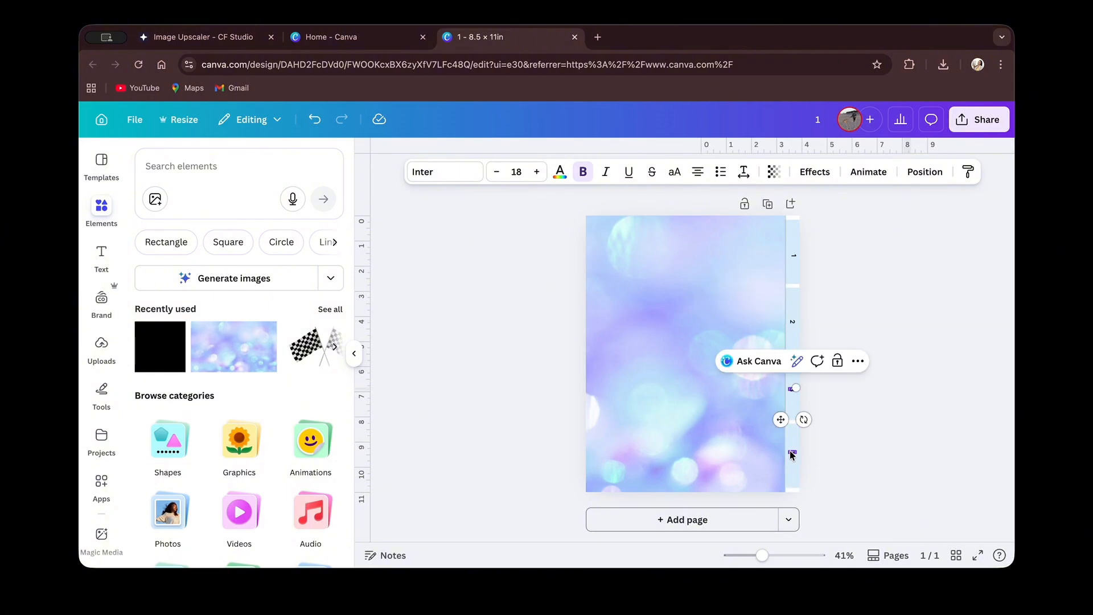
left_click_drag(792, 453, 794, 490)
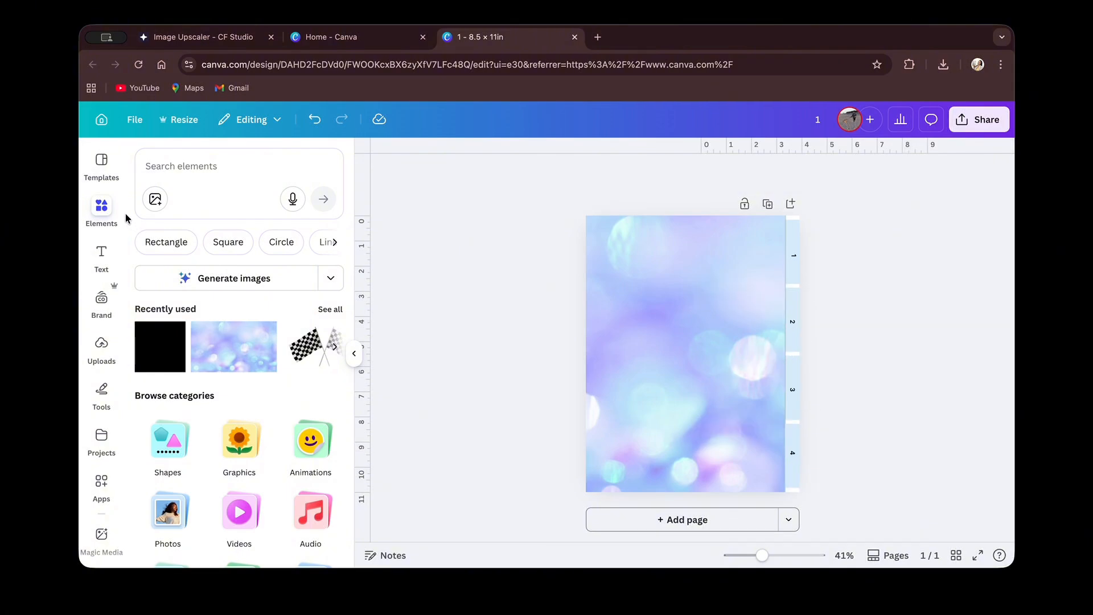
Add a square shape and stretch it into a wide label box slightly above the middle of the cover
left_click(163, 370)
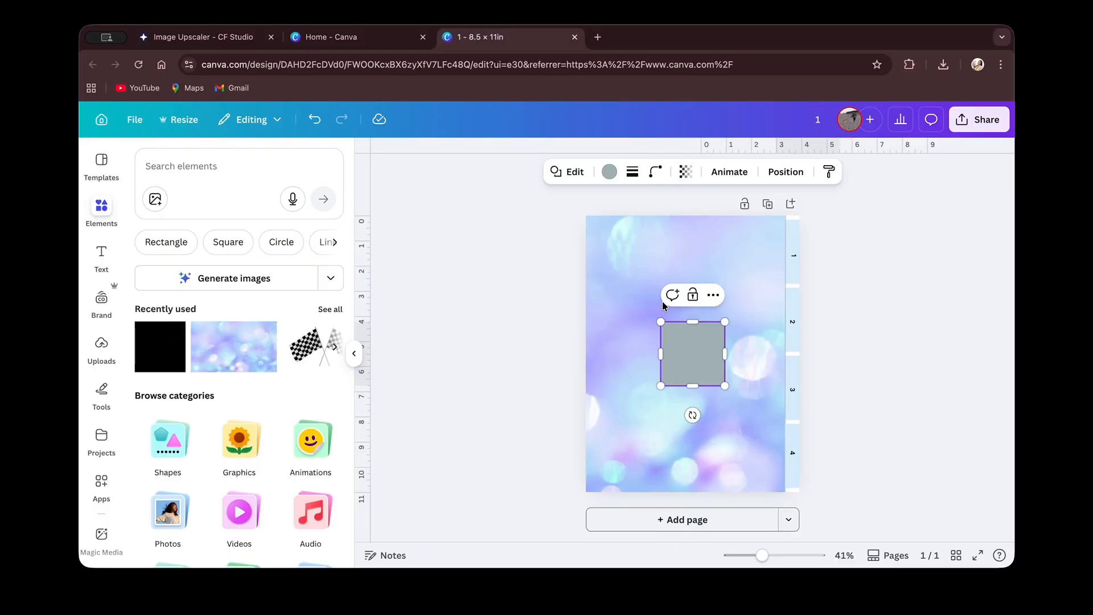
left_click(926, 334)
left_click(691, 344)
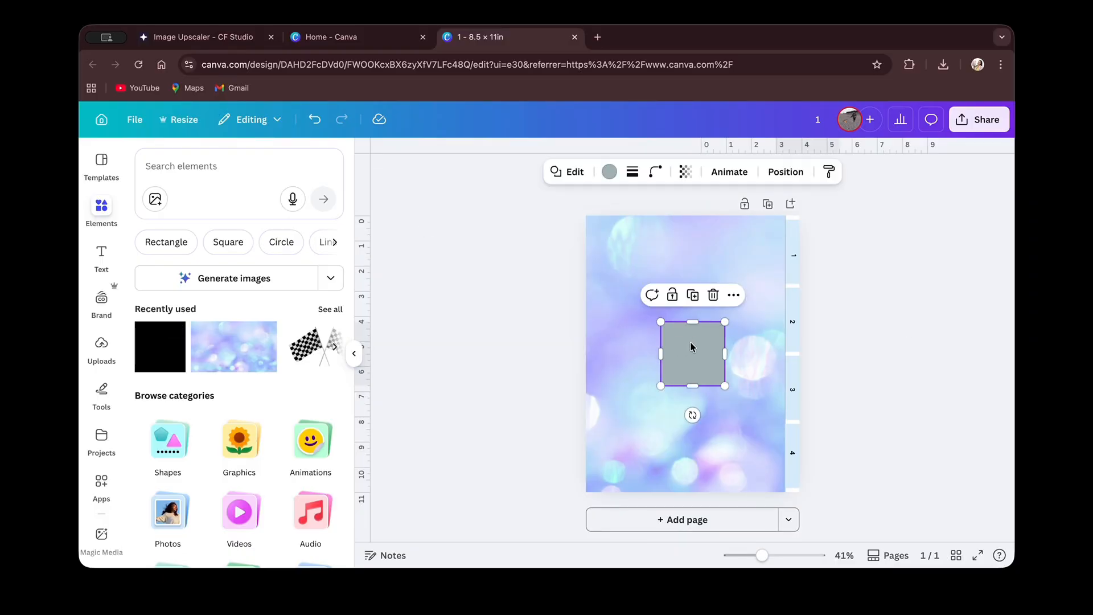
left_click_drag(691, 344, 740, 322)
left_click_drag(655, 320, 631, 322)
left_click_drag(685, 354, 686, 371)
Fill the label box with the white brand color
left_click(610, 172)
left_click(148, 337)
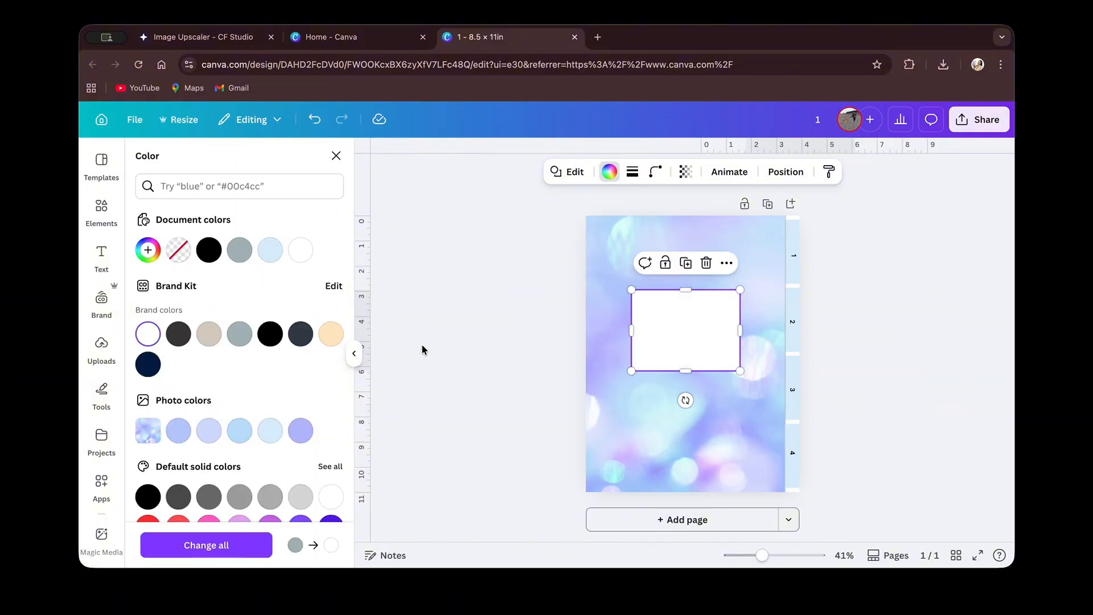
left_click(473, 357)
Add the heading "Notebook" near the top of the white label box
left_click(106, 263)
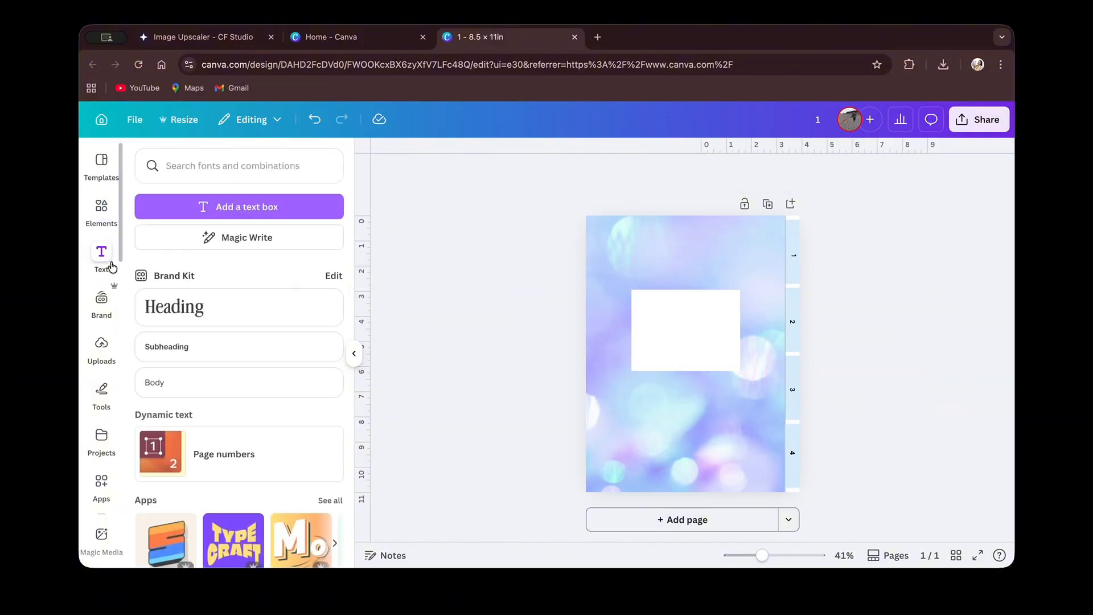
left_click(199, 315)
type("N")
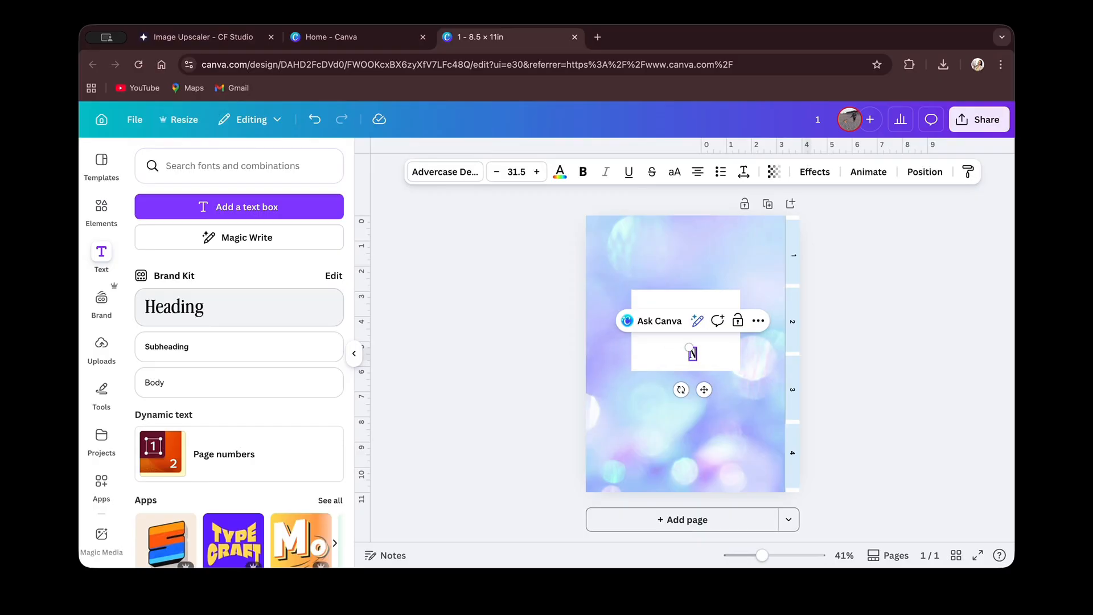
key("Escape")
key("Escape")
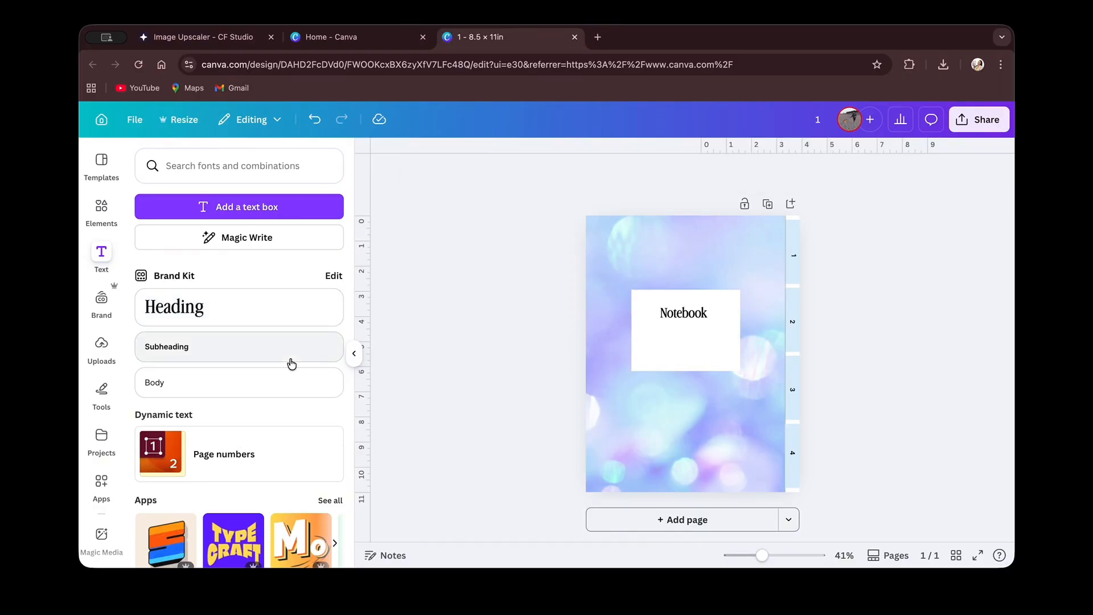
Add two horizontal writing lines below the Notebook heading and shorten the white label box slightly
key("l")
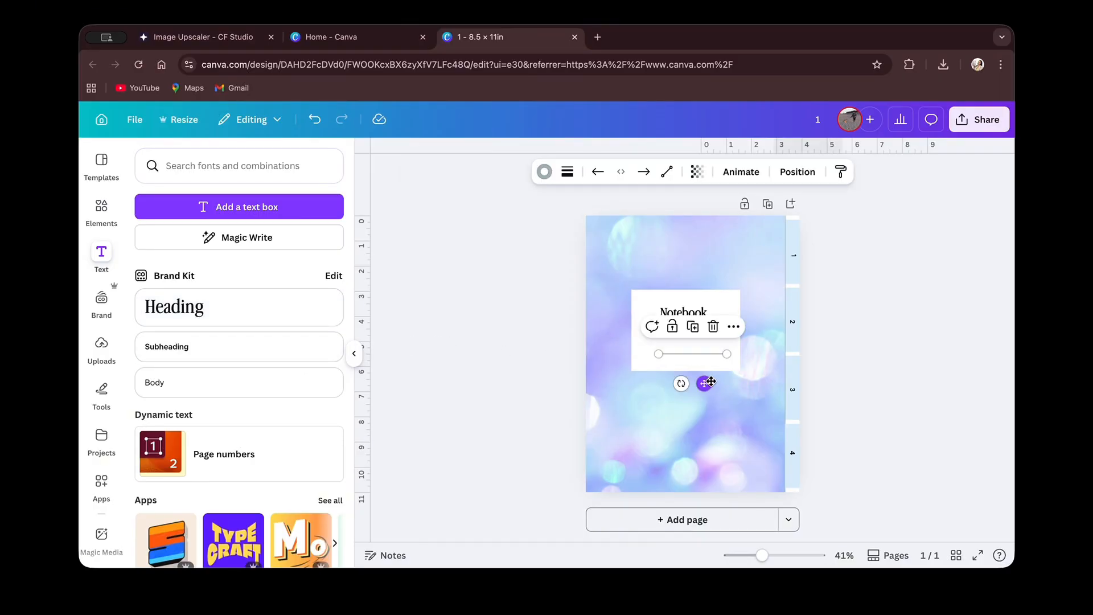
left_click_drag(711, 382, 686, 363)
left_click(534, 411)
left_click(686, 369)
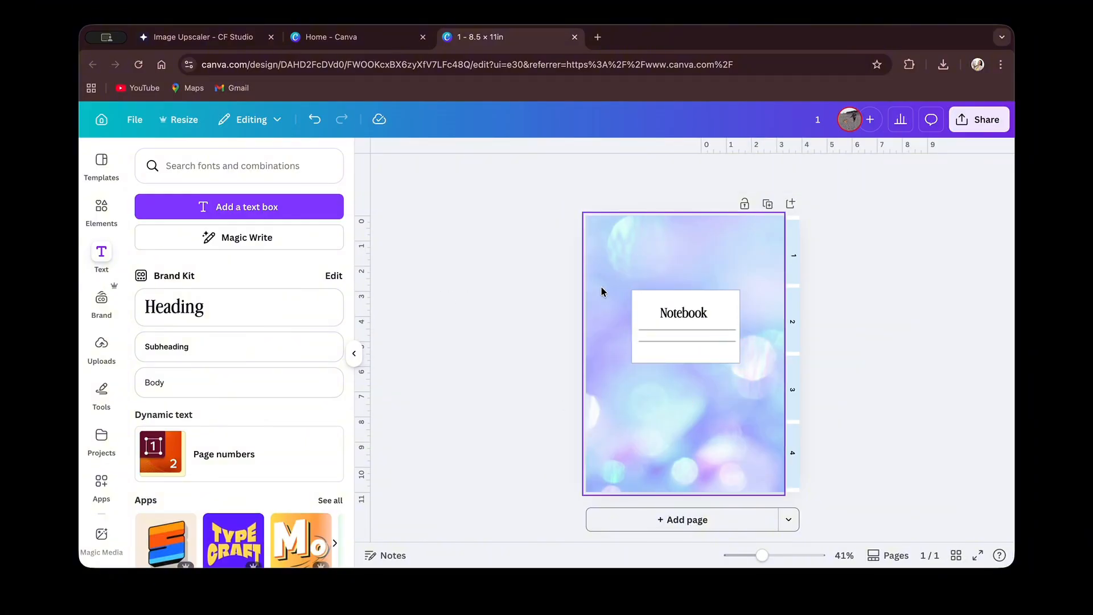
Set the label box's solid border to a stroke weight of 5
left_click(654, 298)
left_click(645, 172)
left_click(564, 262)
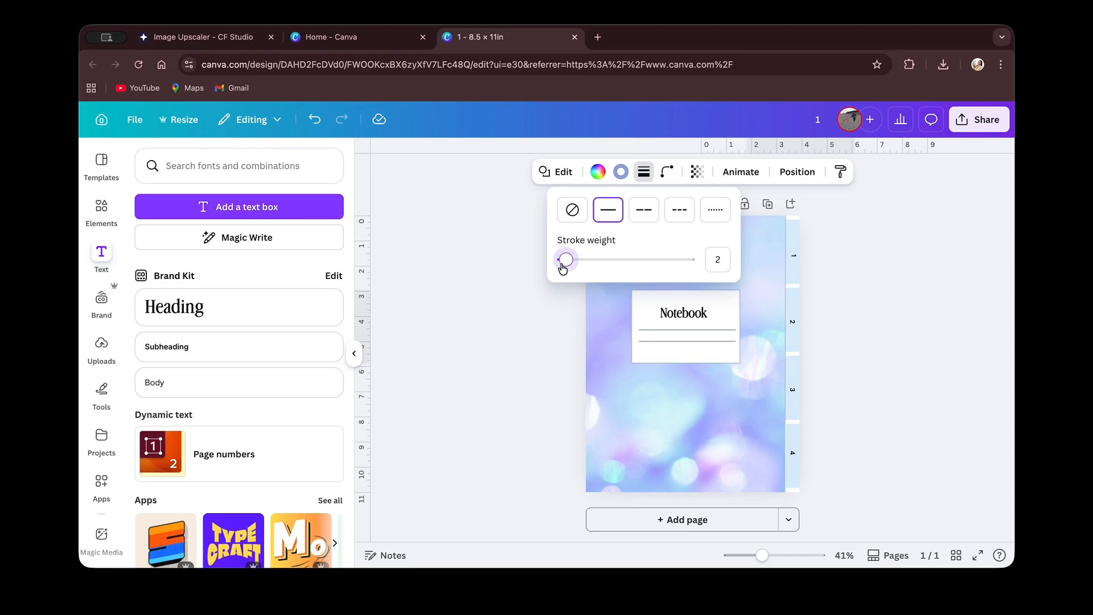
left_click_drag(567, 268, 571, 269)
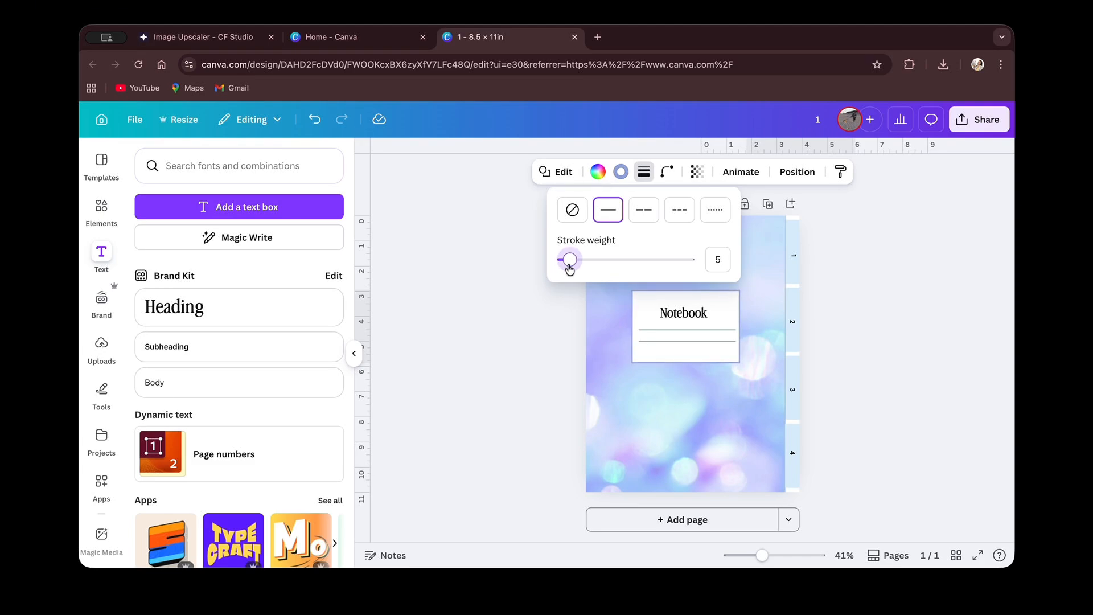
left_click(502, 403)
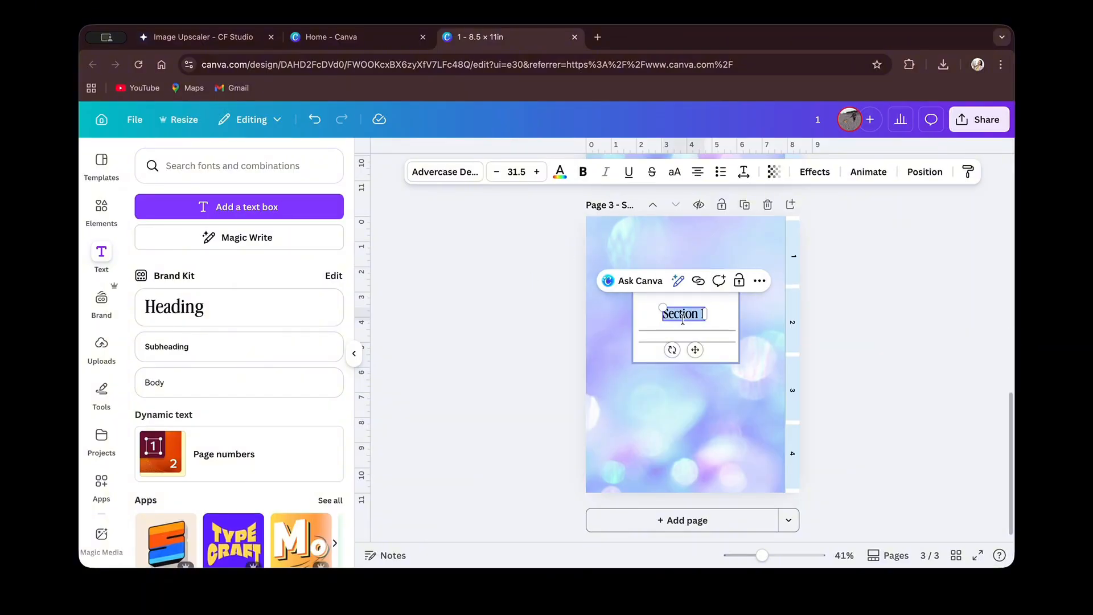
Title the duplicated section pages "Section 2", "Section 3" and "Section 4", duplicating the page as needed
type("Section")
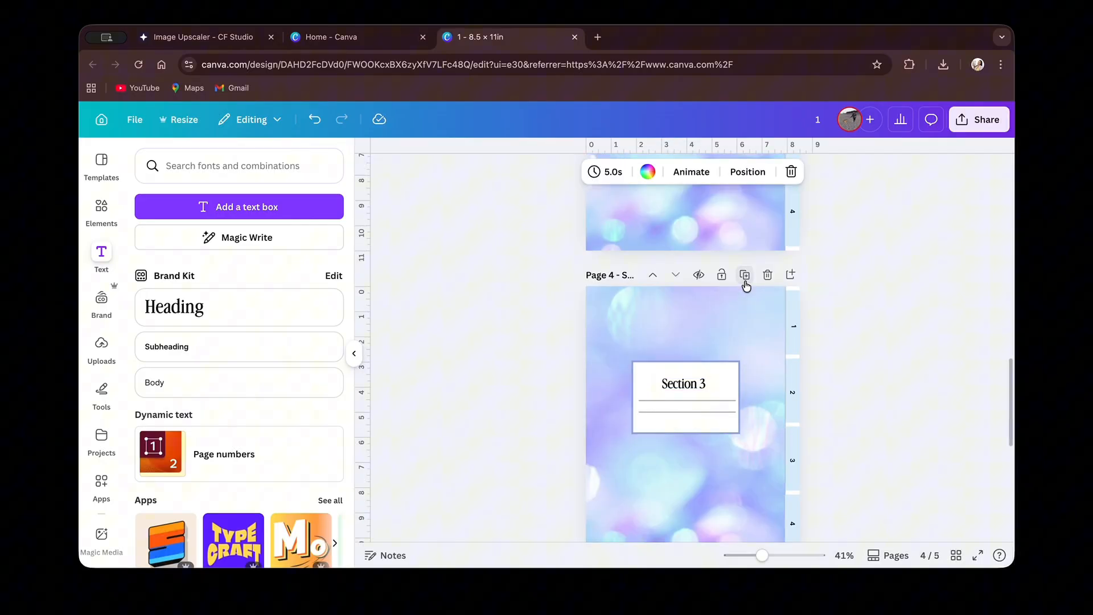
double_click(690, 382)
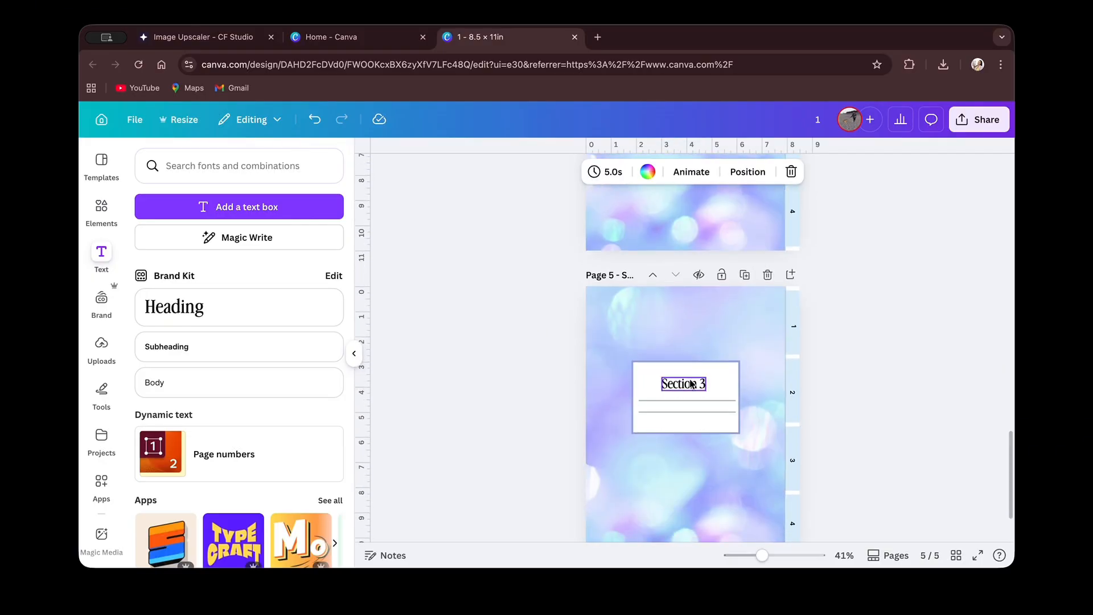
type("Sec")
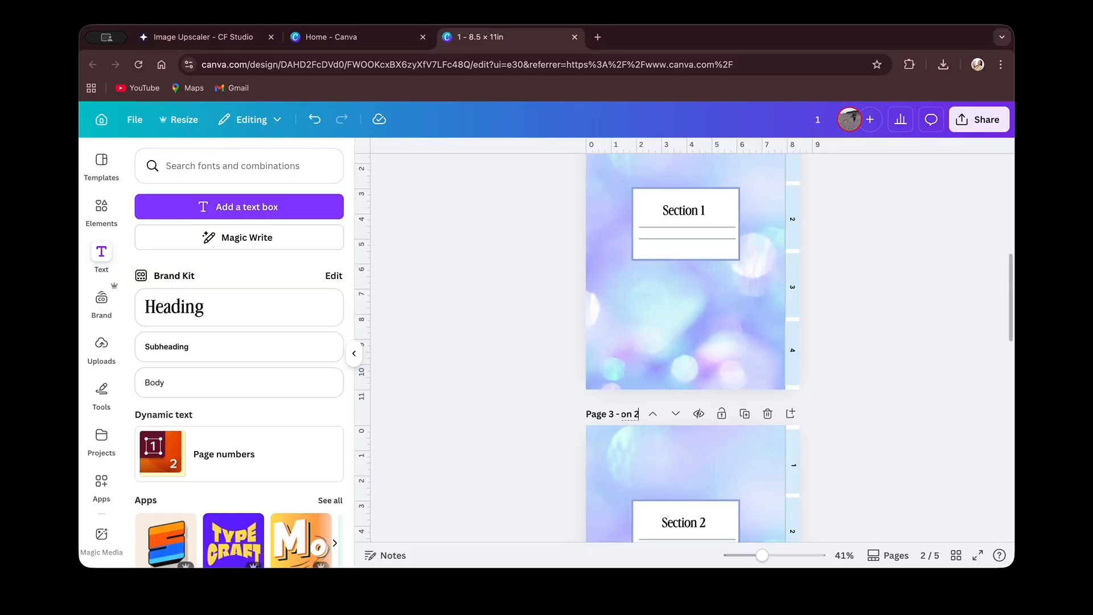
left_click(497, 476)
Recolor the background image on the Section 4 page with light blue tones from the photo colors
scroll(497, 476, "up", 10)
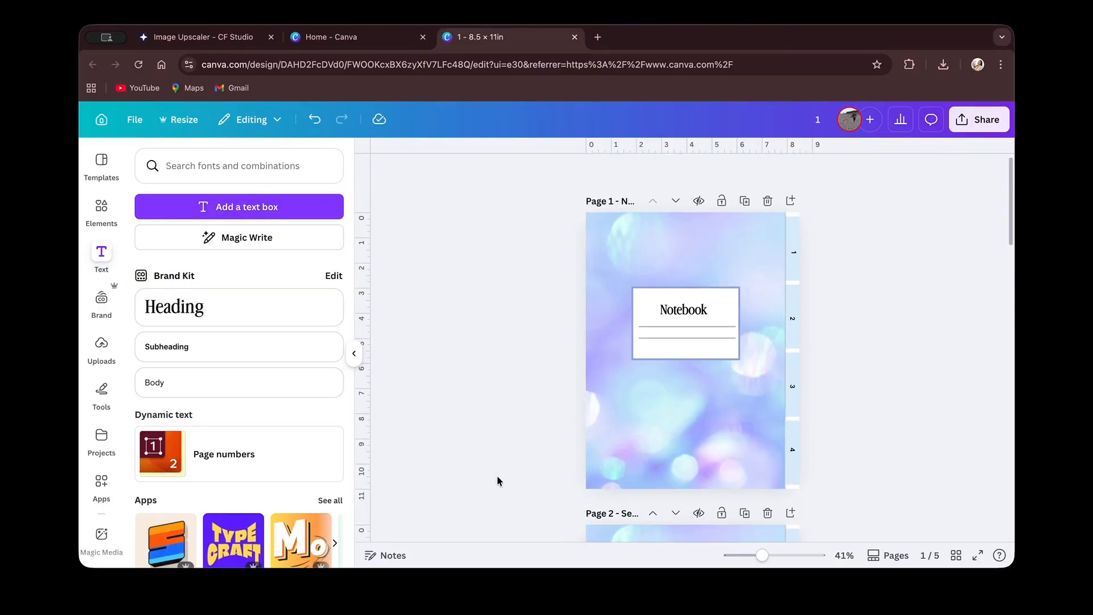
scroll(497, 476, "down", 10)
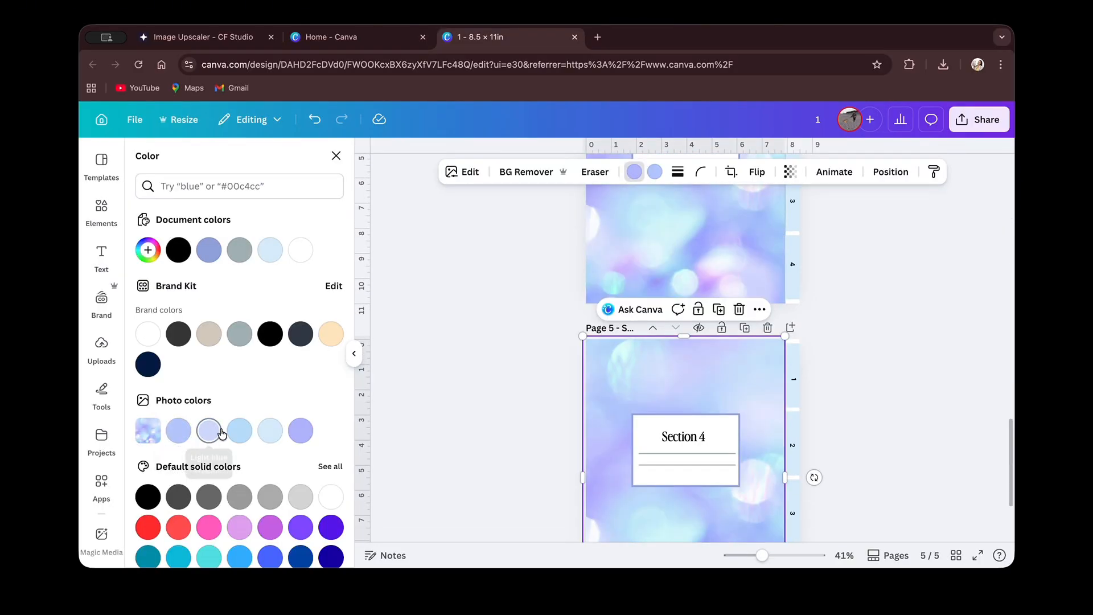
left_click(240, 431)
left_click(654, 172)
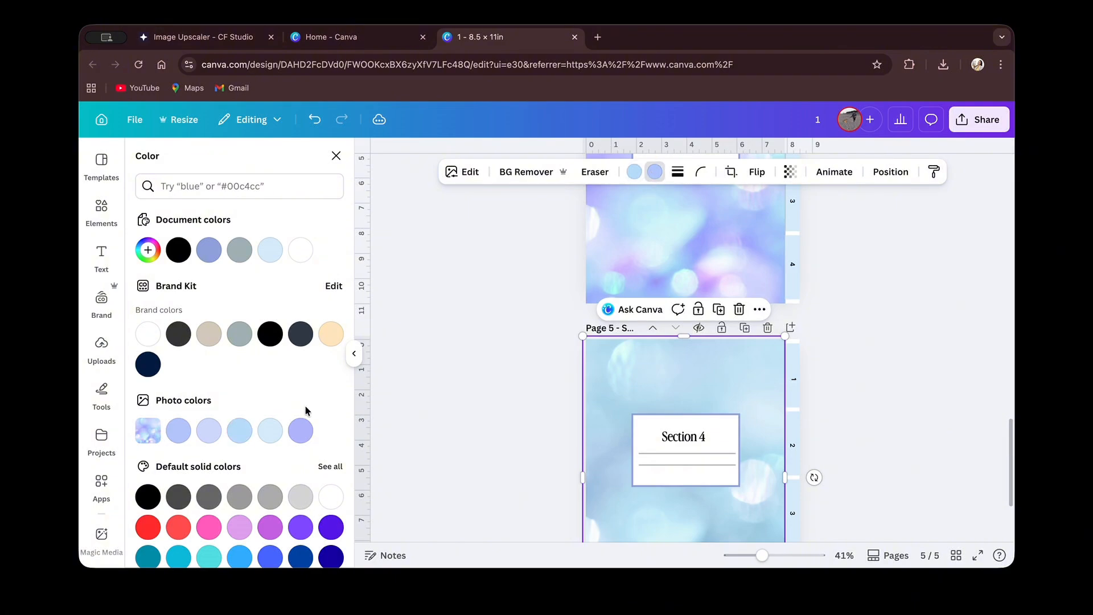
left_click(493, 362)
scroll(494, 363, "down", 2)
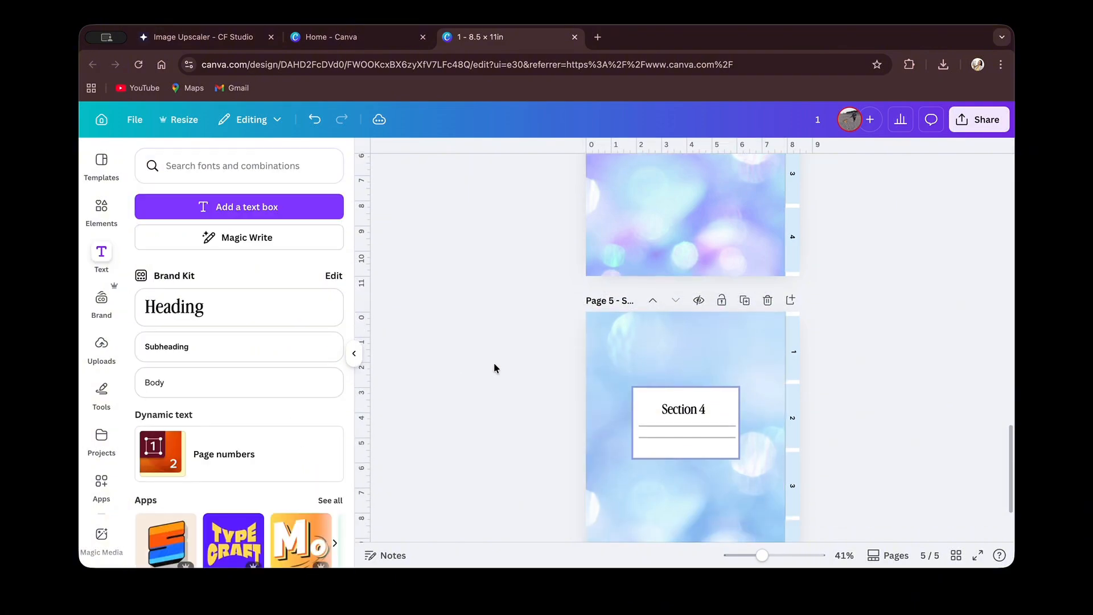
scroll(493, 362, "up", 10)
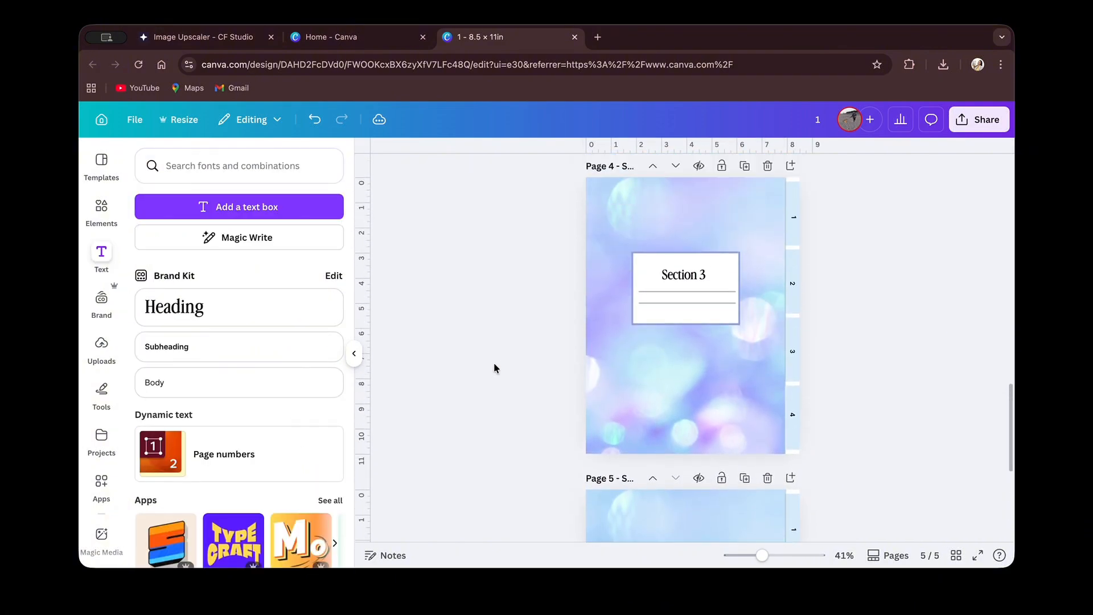
scroll(494, 362, "up", 10)
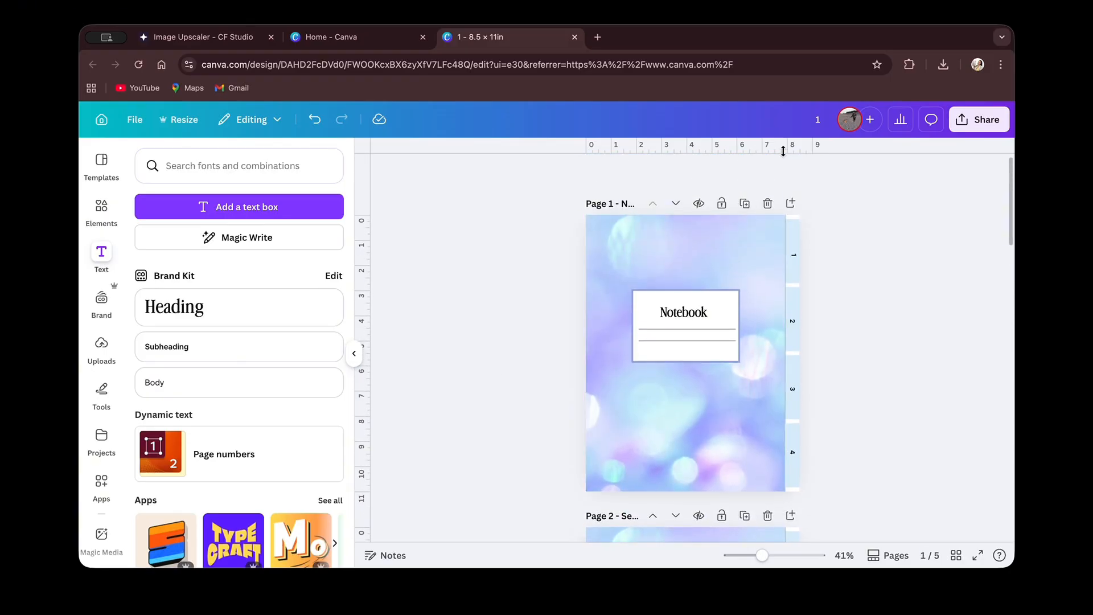
Insert a new page after the cover, search templates for "lined paper" and apply the Simple A4 Lined Paper template to it
left_click(790, 203)
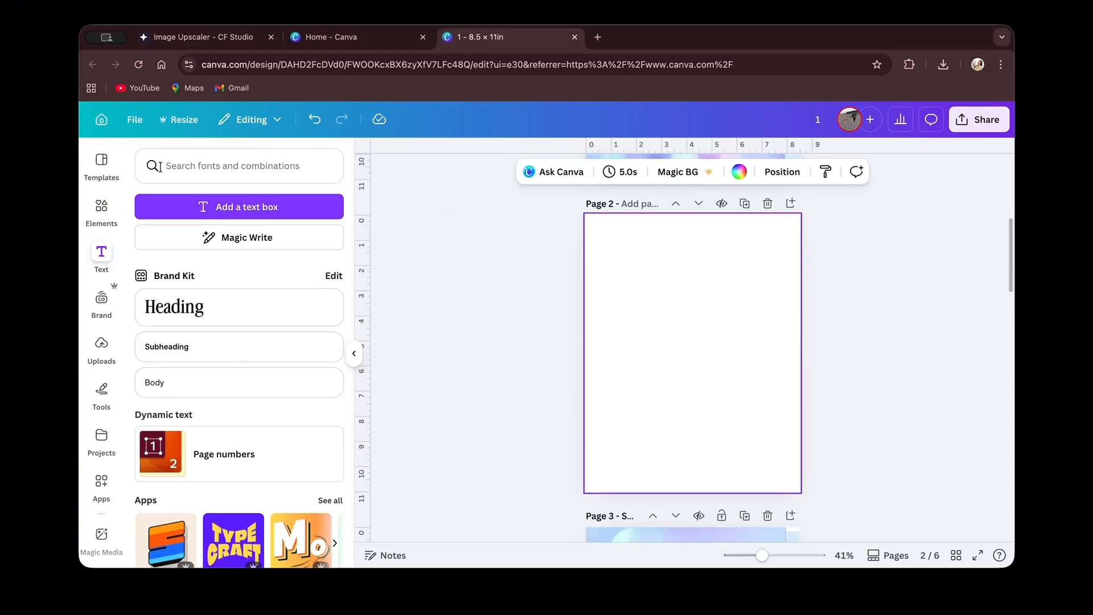
left_click(103, 171)
left_click(193, 172)
type("li")
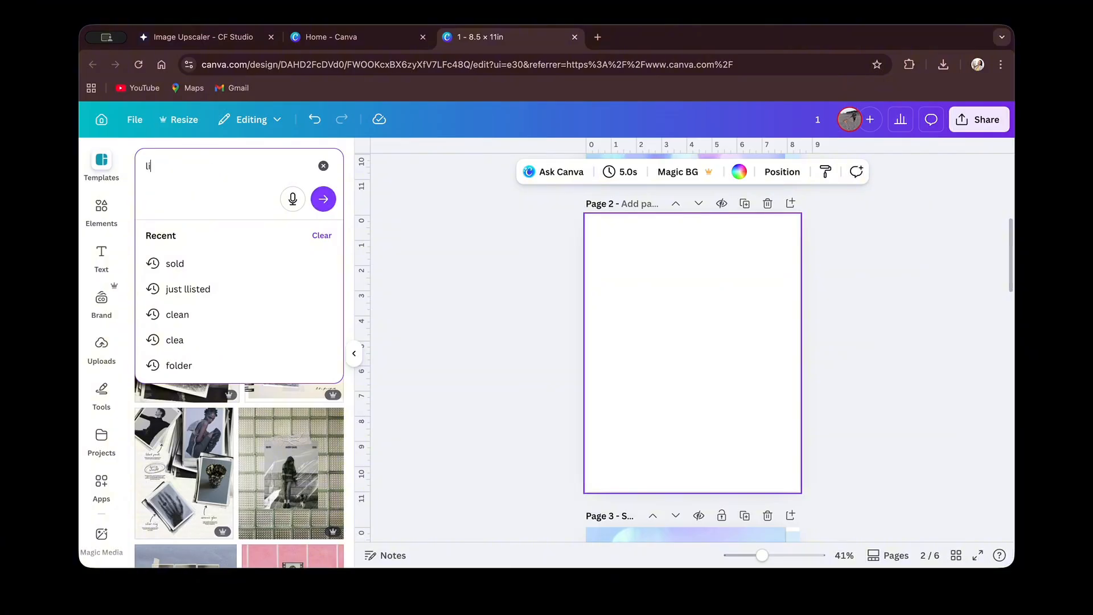
type("ned paper")
key("Return")
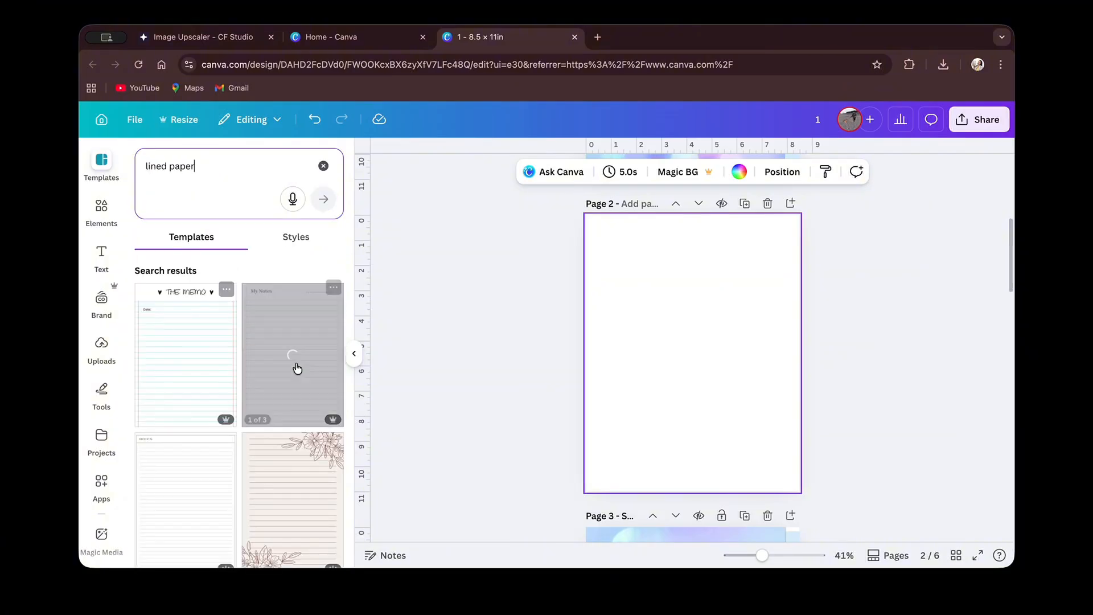
scroll(285, 365, "down", 6)
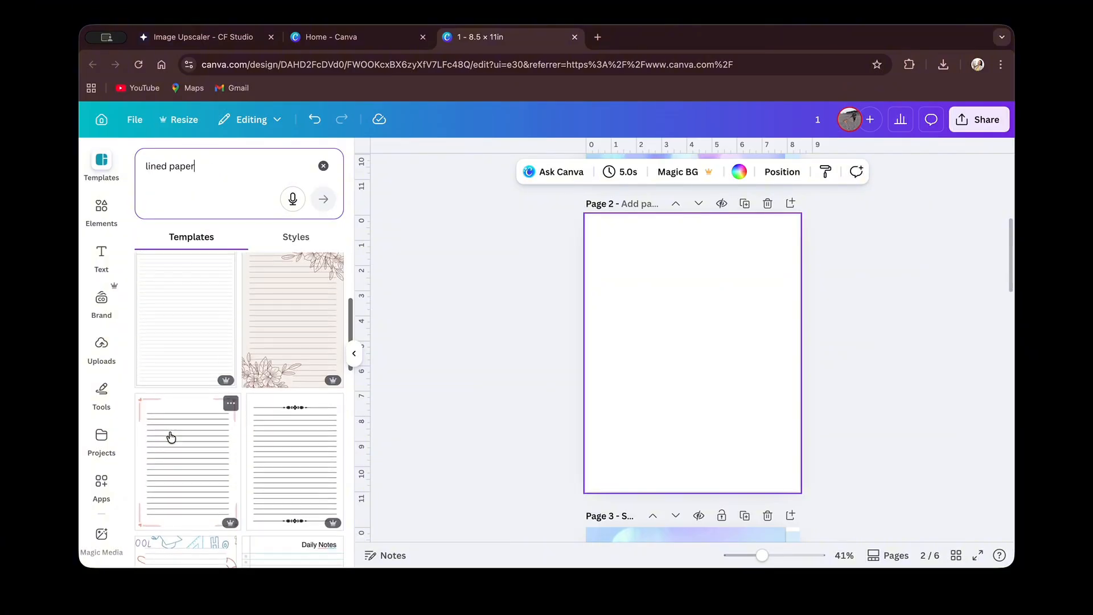
scroll(170, 437, "down", 5)
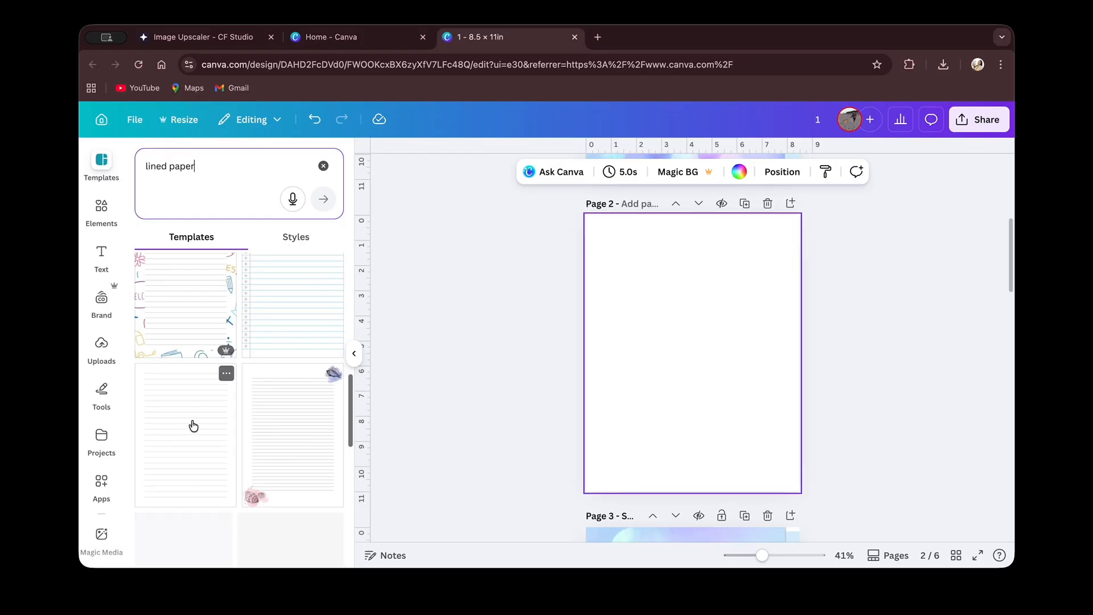
left_click(192, 425)
Select all ruled lines on the new page, enlarge them slightly and reposition them within the page
key("super+a")
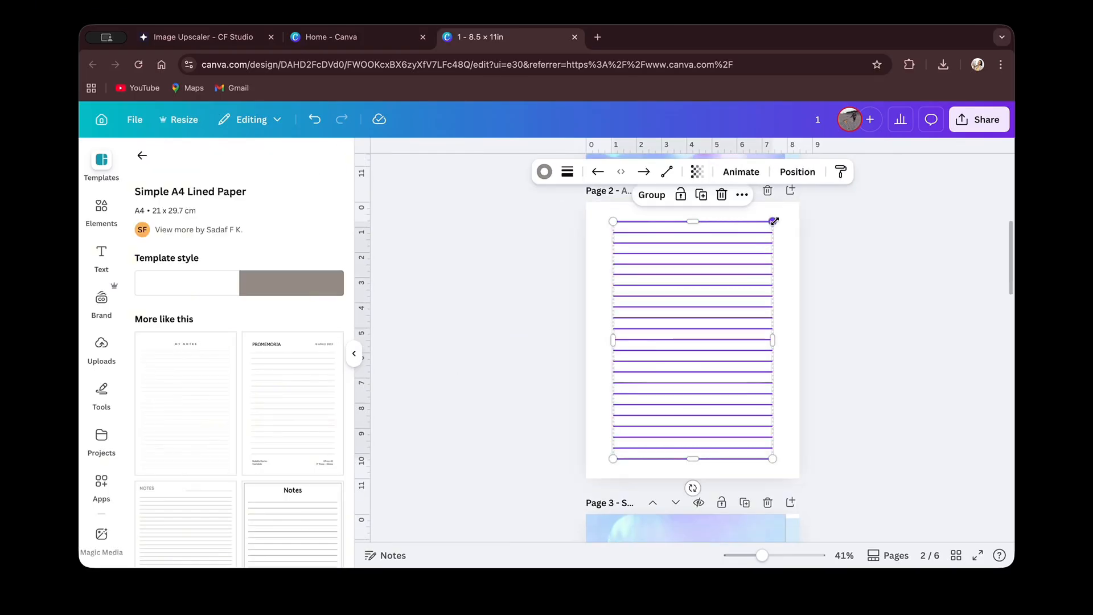
left_click_drag(775, 220, 779, 212)
left_click_drag(733, 260, 730, 263)
left_click(486, 397)
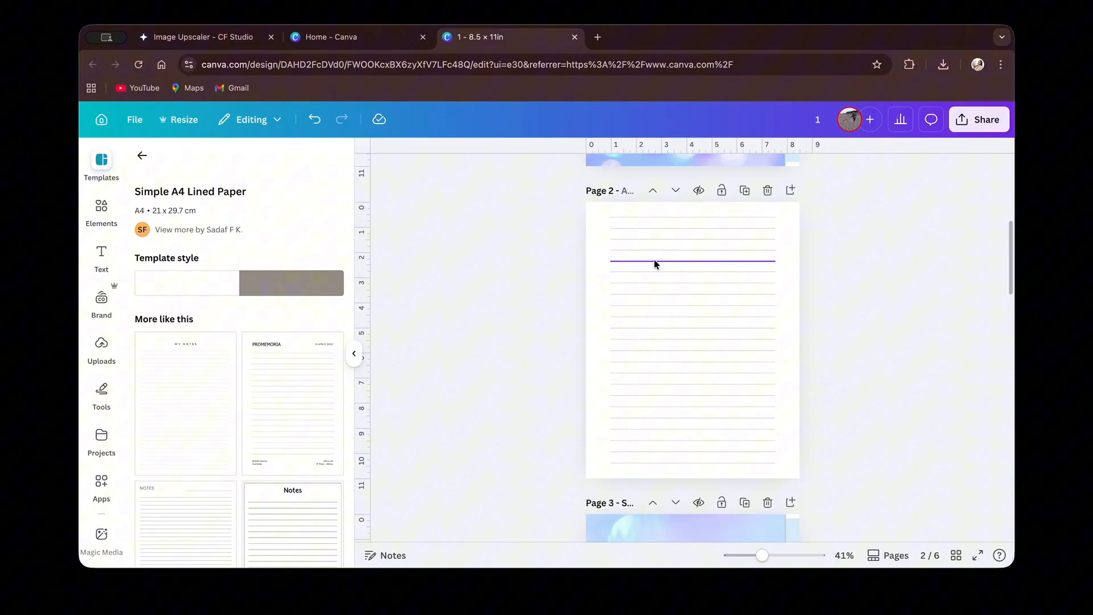
Extend the ruled lines closer to both side edges of the page and remove the lowest line
left_click(654, 228)
left_click_drag(610, 228, 599, 229)
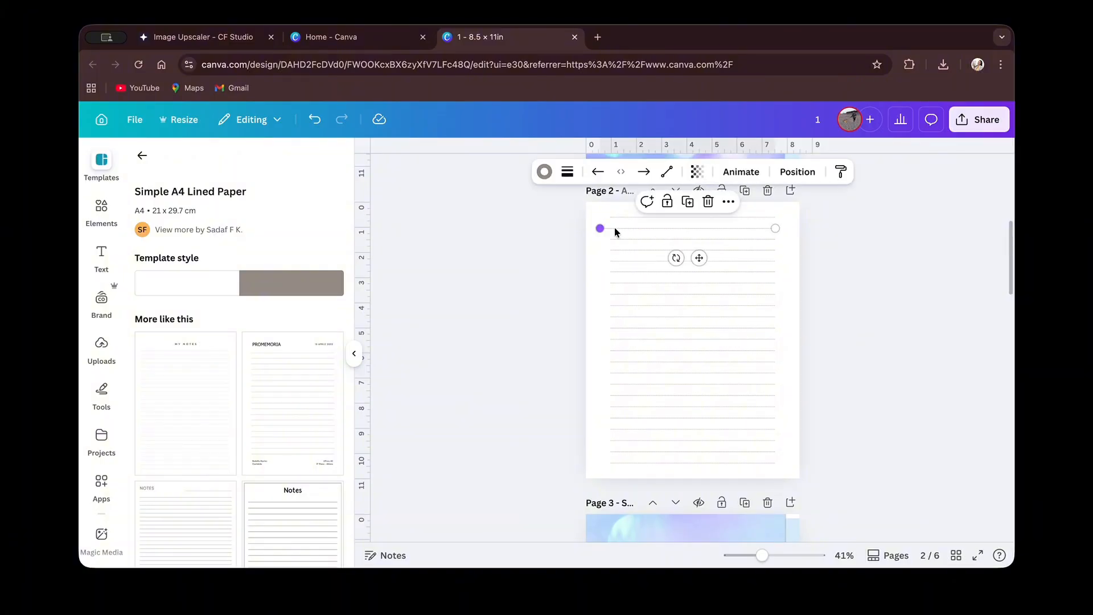
left_click_drag(776, 228, 707, 484)
left_click(854, 419)
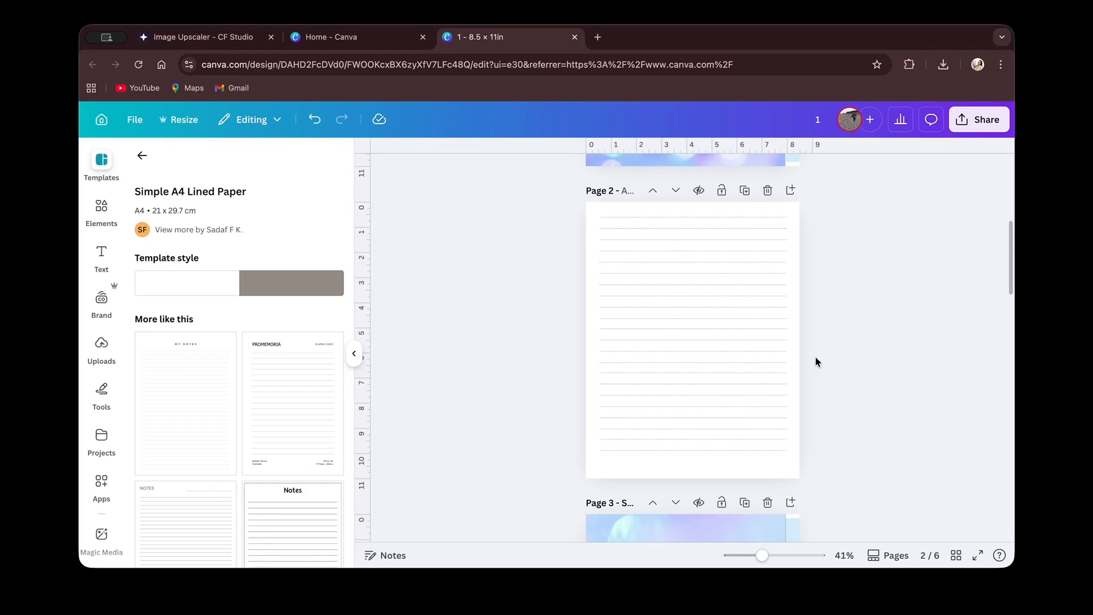
Duplicate the lined page until lined pages fill pages 2 to 10, ahead of the Section 1 page
left_click(745, 191)
left_click(745, 191)
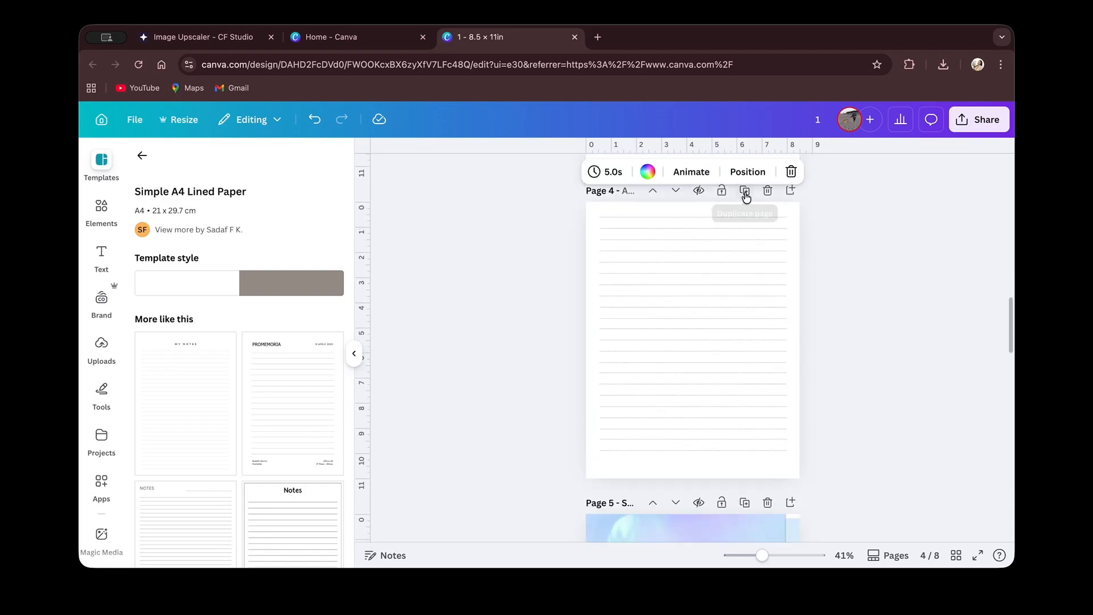
left_click(745, 192)
left_click(745, 192)
left_click(745, 192)
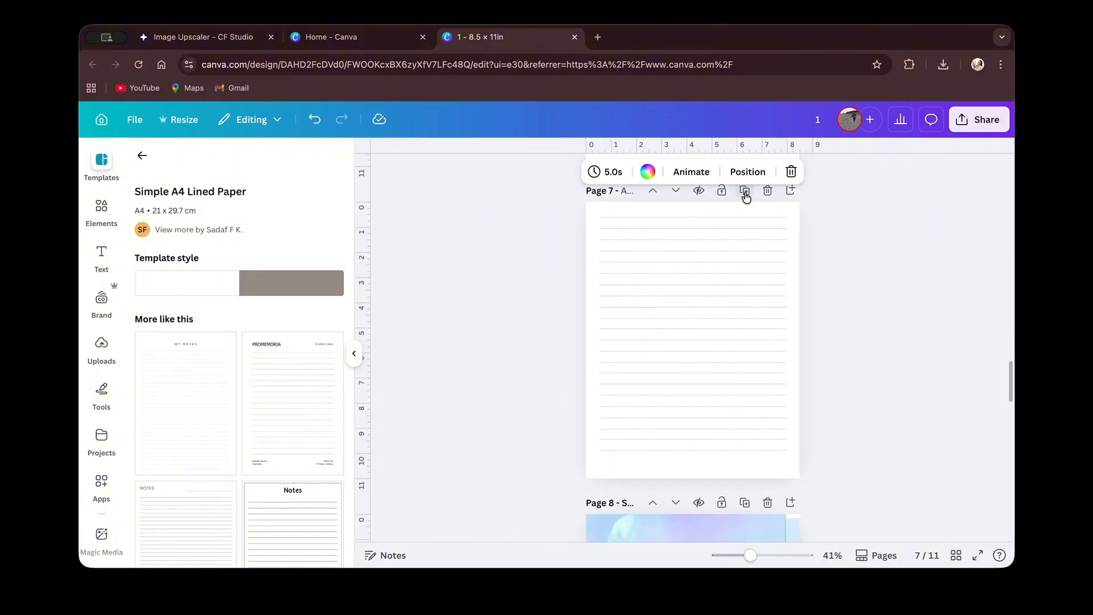
left_click(745, 192)
left_click(745, 191)
left_click(745, 191)
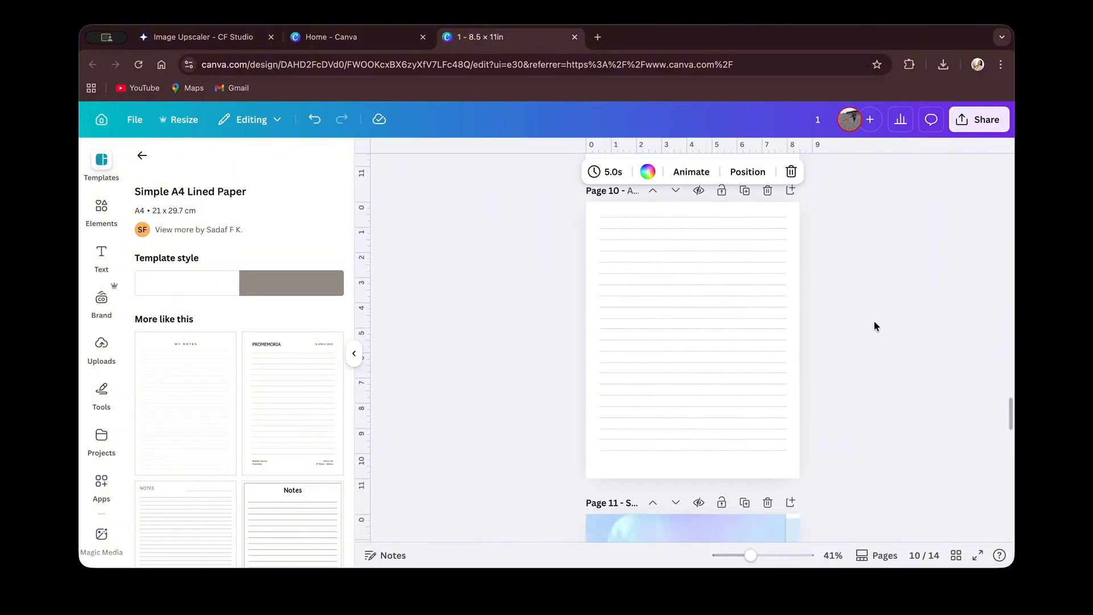
Duplicate the last lined page once more and move the copy below the Section 1 page
scroll(875, 324, "down", 5)
scroll(875, 324, "up", 5)
left_click(742, 282)
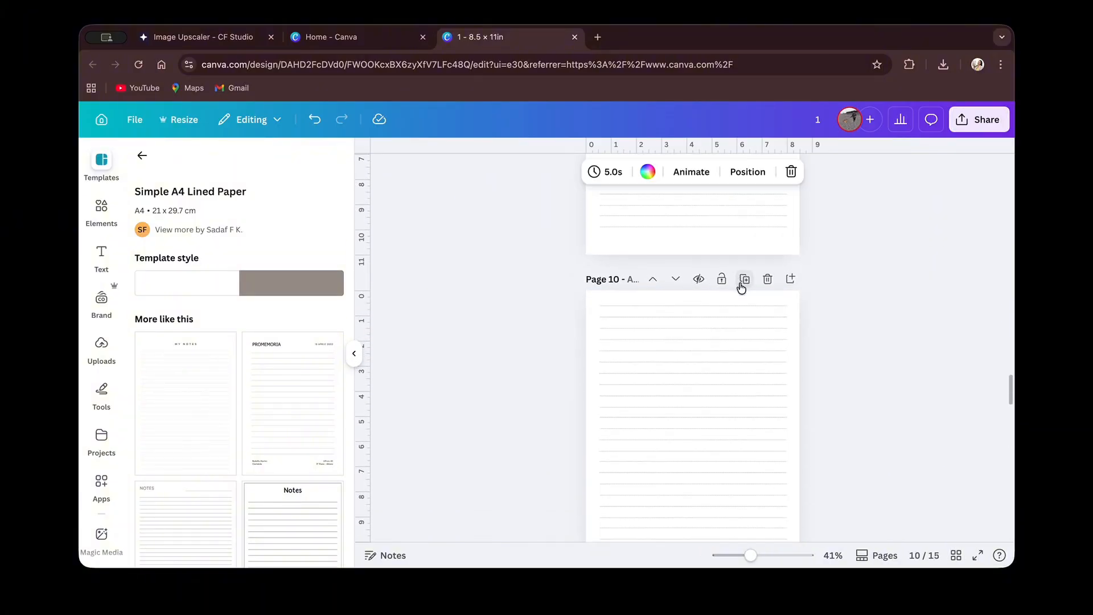
left_click(676, 279)
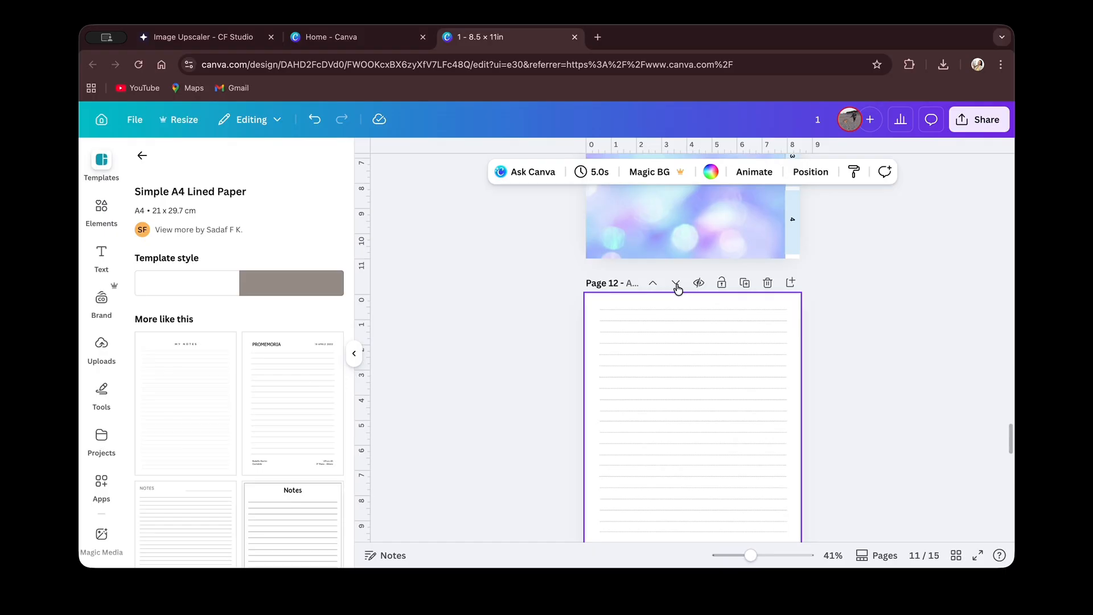
Duplicate the lined page after Section 1 until lined pages fill pages 12 to 21
left_click(746, 281)
left_click(746, 280)
left_click(746, 281)
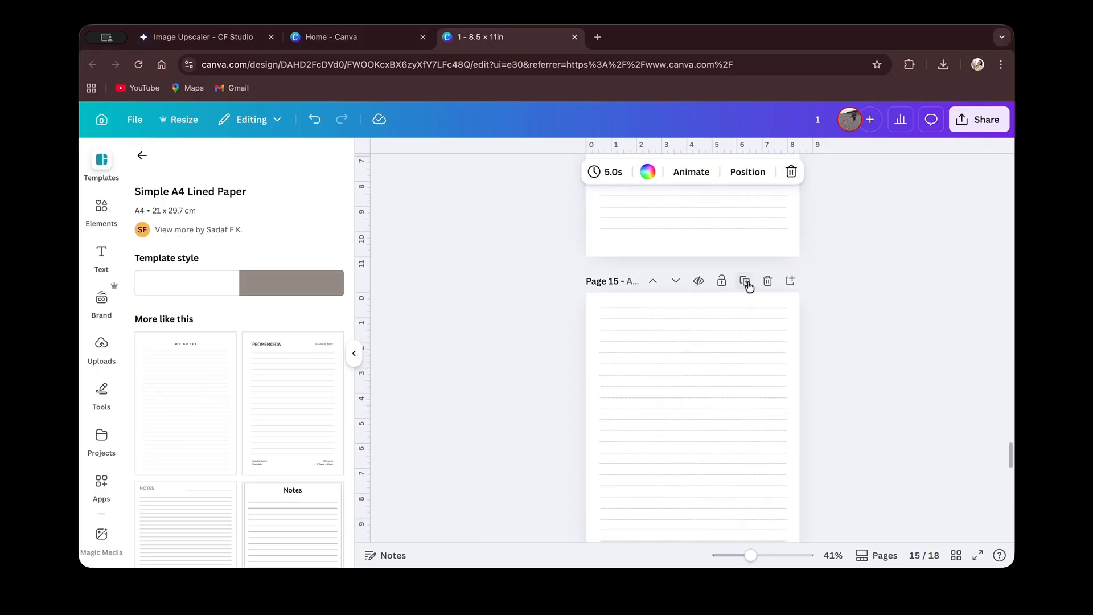
left_click(746, 280)
left_click(746, 281)
left_click(746, 281)
left_click(746, 280)
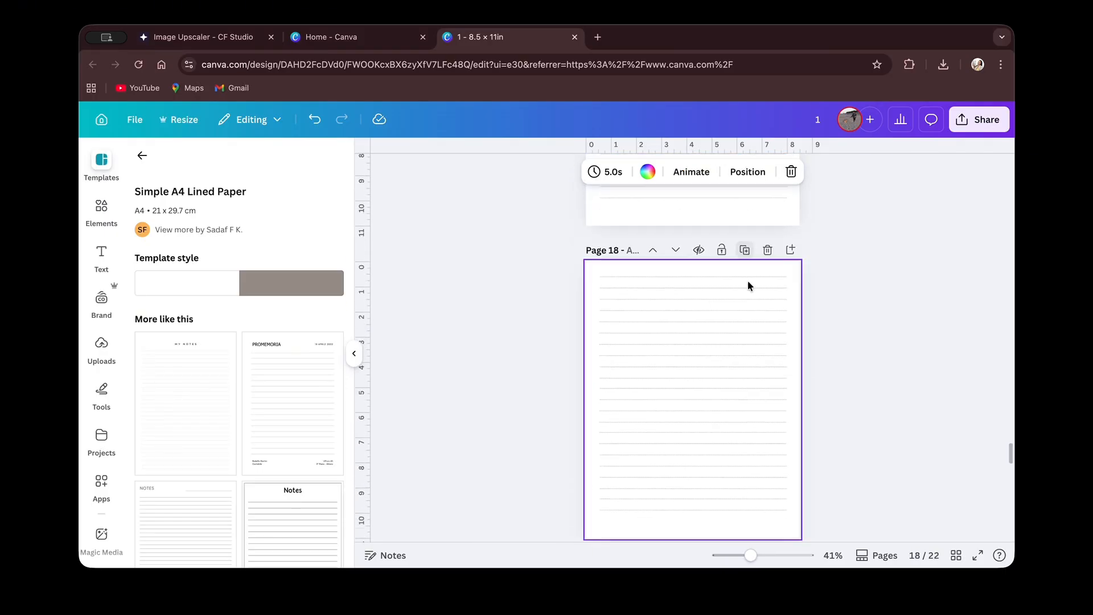
left_click(747, 283)
left_click(748, 283)
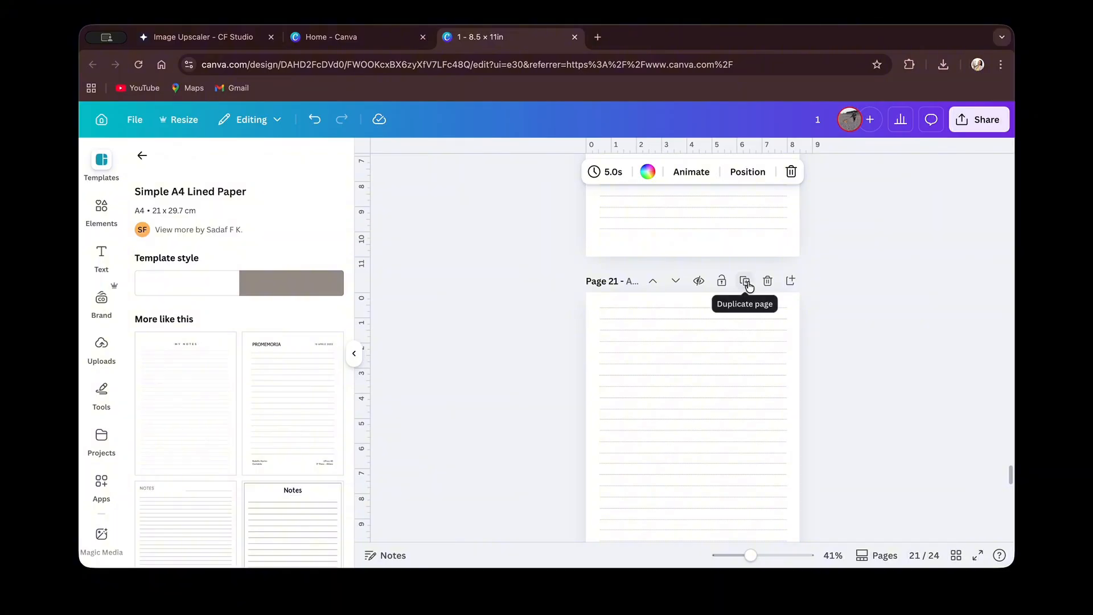
Place a lined page after Section 2 and duplicate lined pages behind Sections 2 and 3 until Section 4 is page 44
left_click(747, 282)
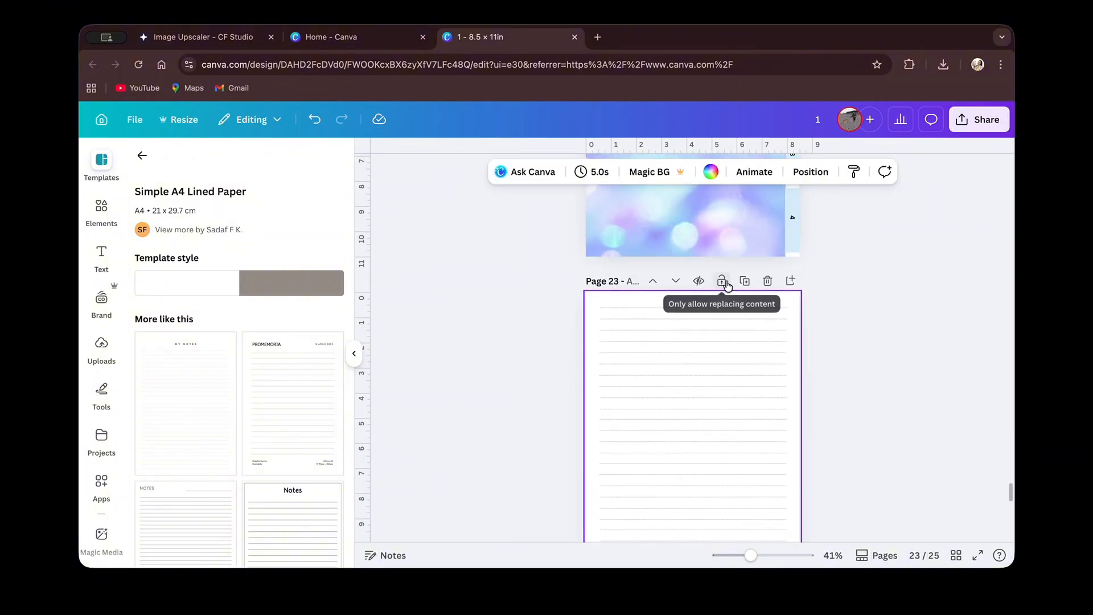
left_click(745, 281)
left_click(745, 281)
left_click(744, 282)
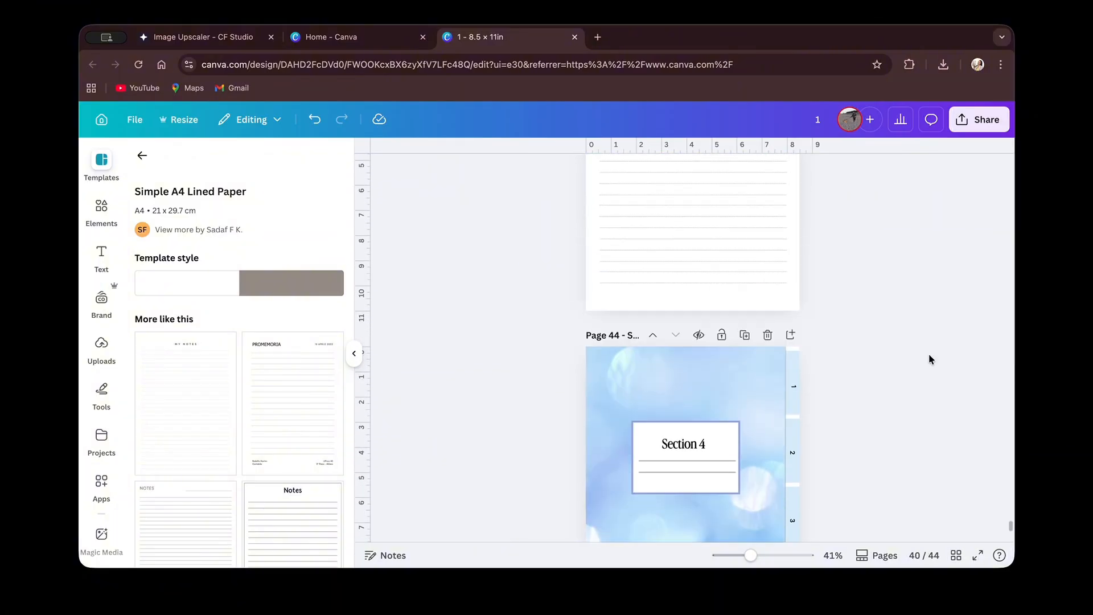
Link side tab 2 on the Section 4 page to the document page "22 - Section 2"
scroll(928, 353, "down", 3)
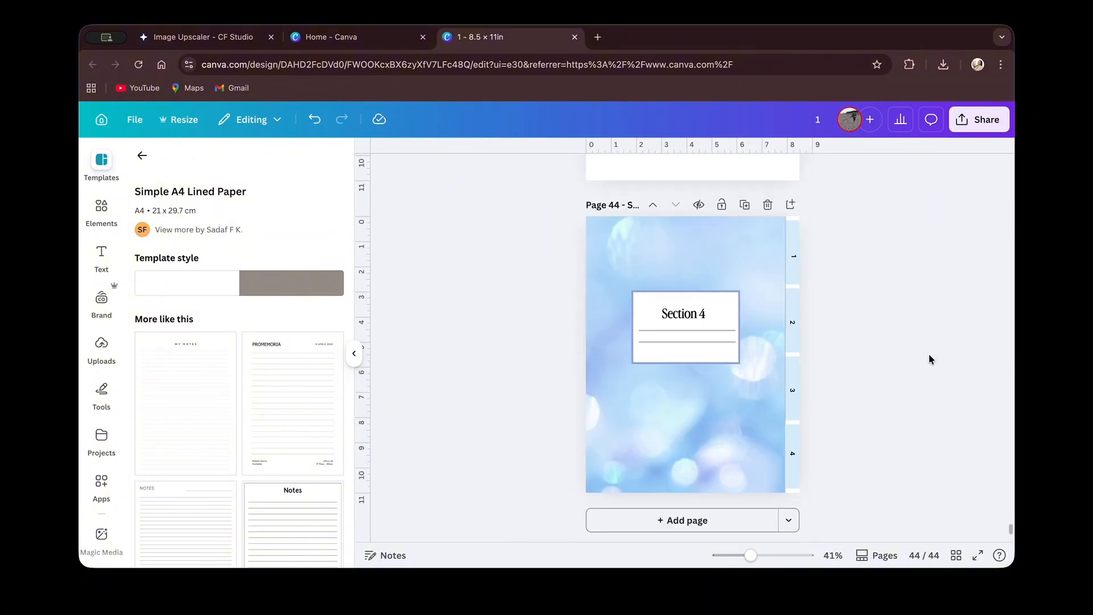
left_click(797, 305)
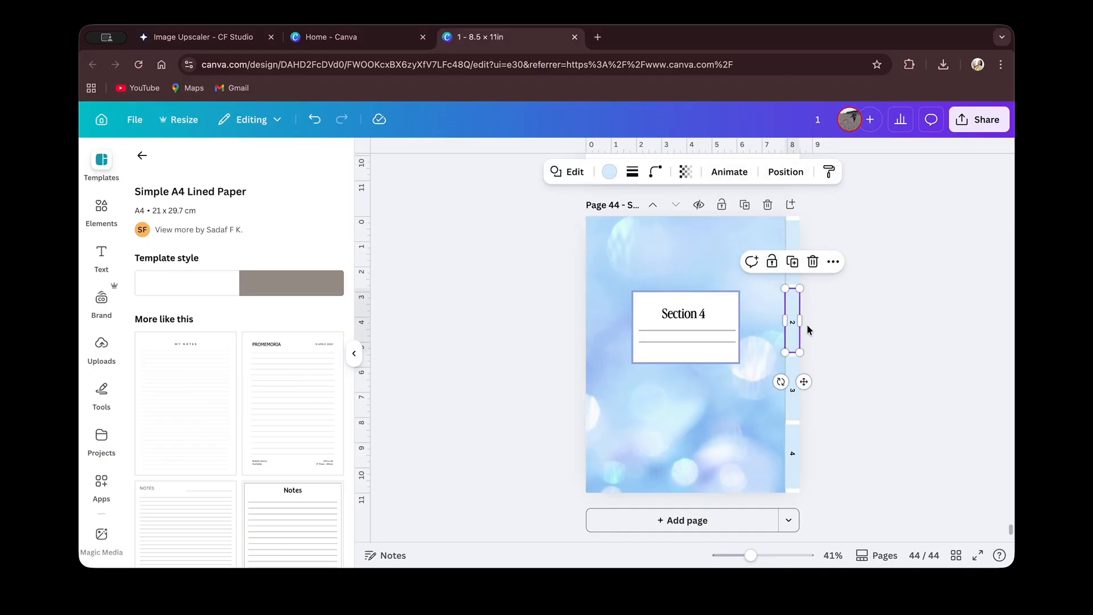
left_click(835, 263)
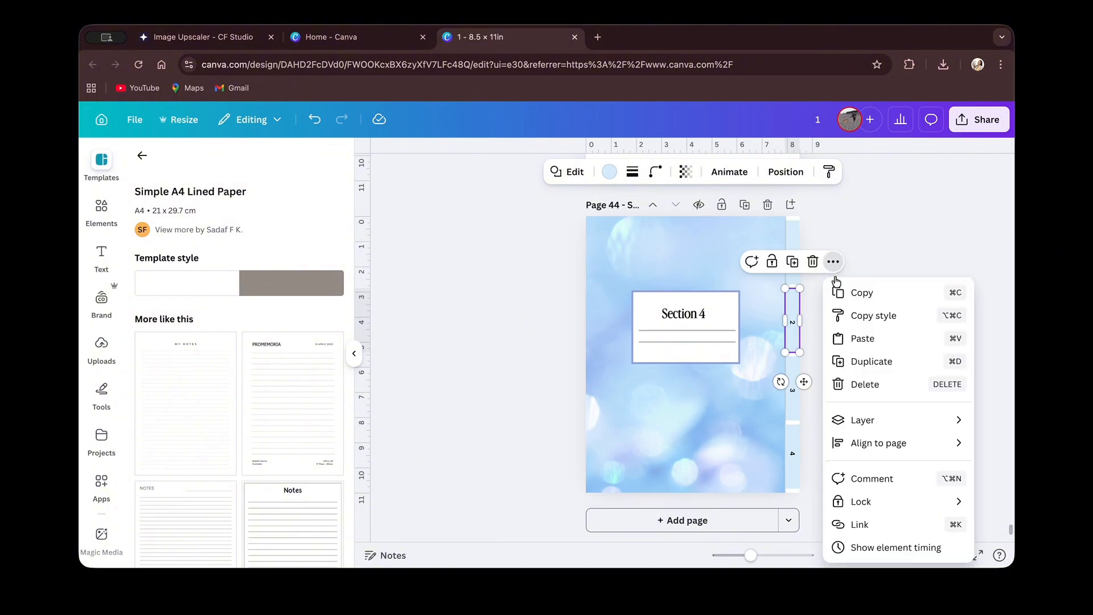
scroll(849, 492, "down", 2)
left_click(851, 464)
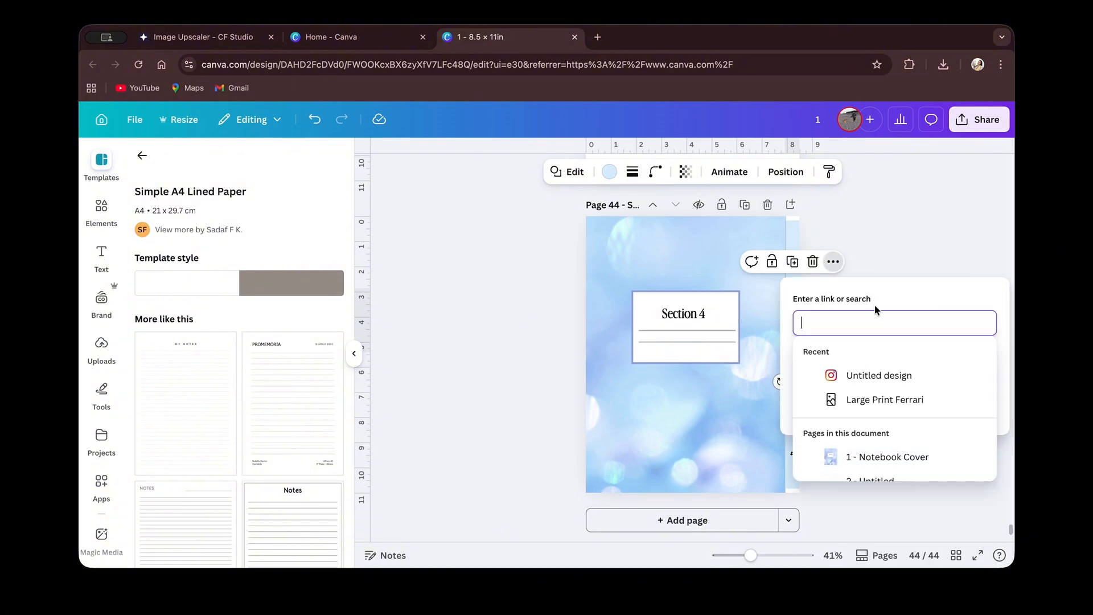
scroll(862, 436, "down", 5)
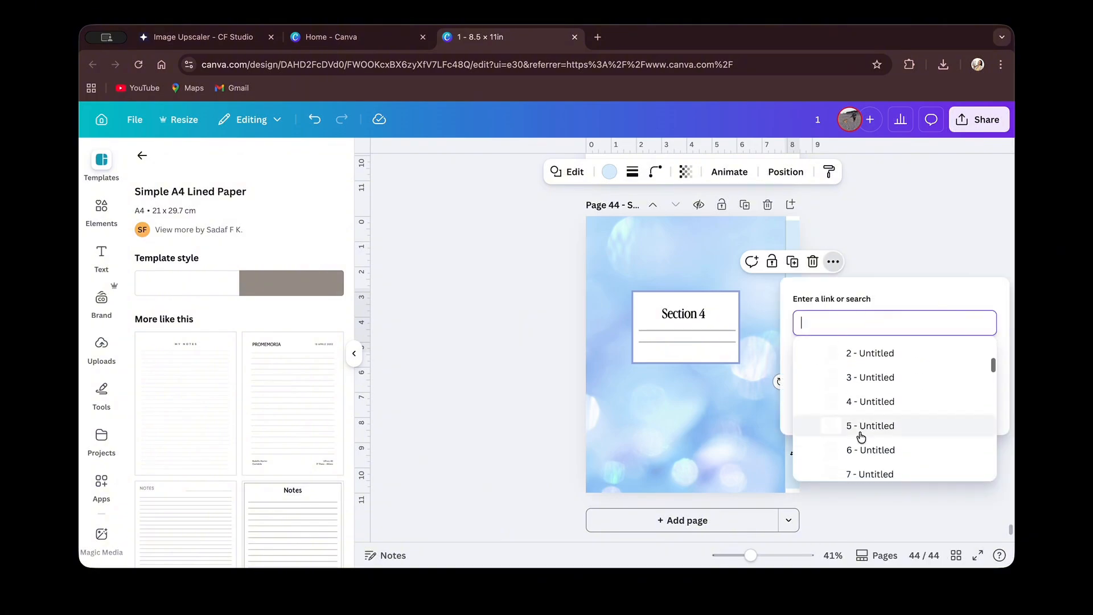
scroll(860, 437, "down", 5)
scroll(859, 435, "up", 2)
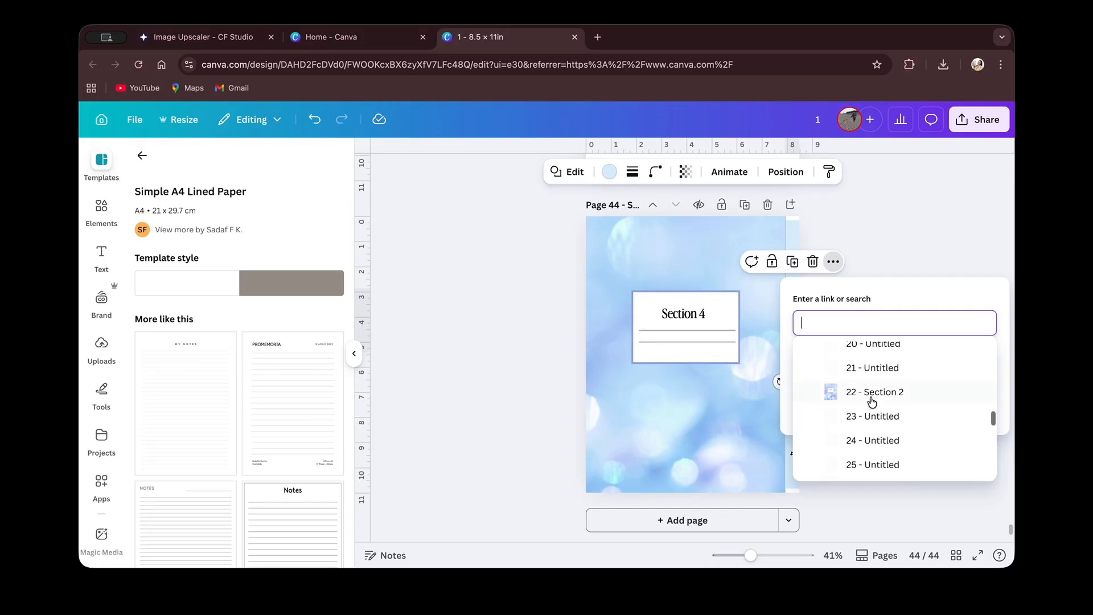
left_click(872, 401)
left_click(871, 401)
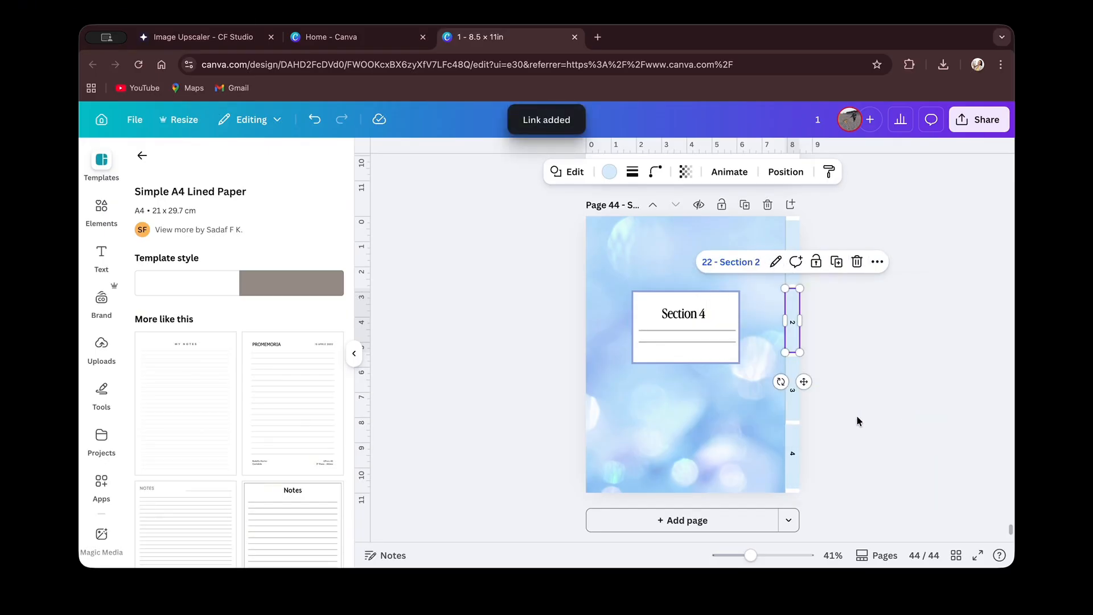
Link side tab 3 on the Section 4 page to the document page "33 - Section 3"
left_click(792, 408)
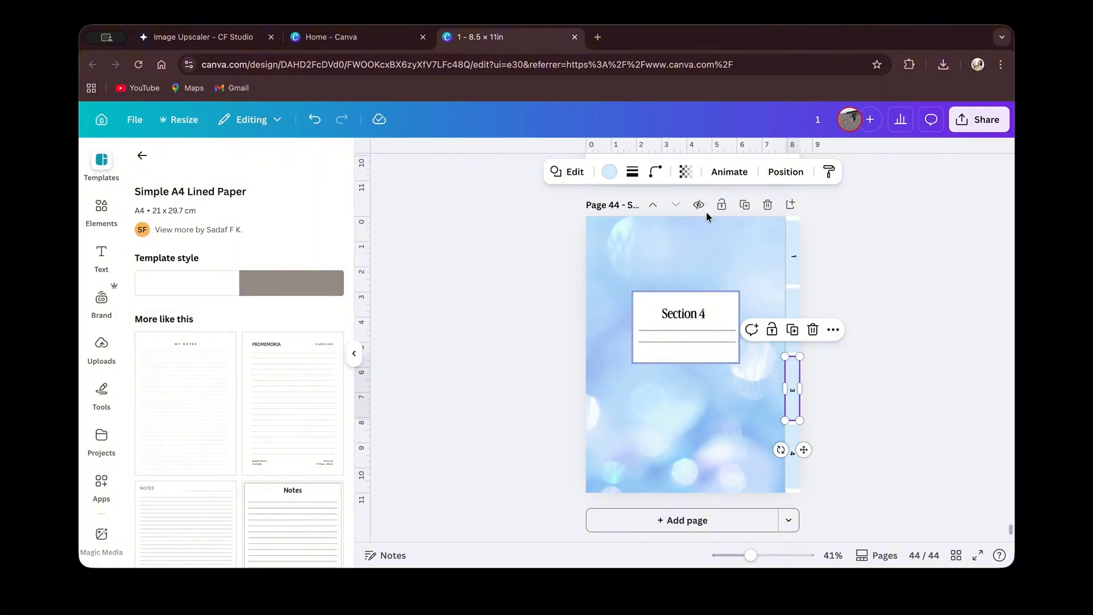
left_click(833, 329)
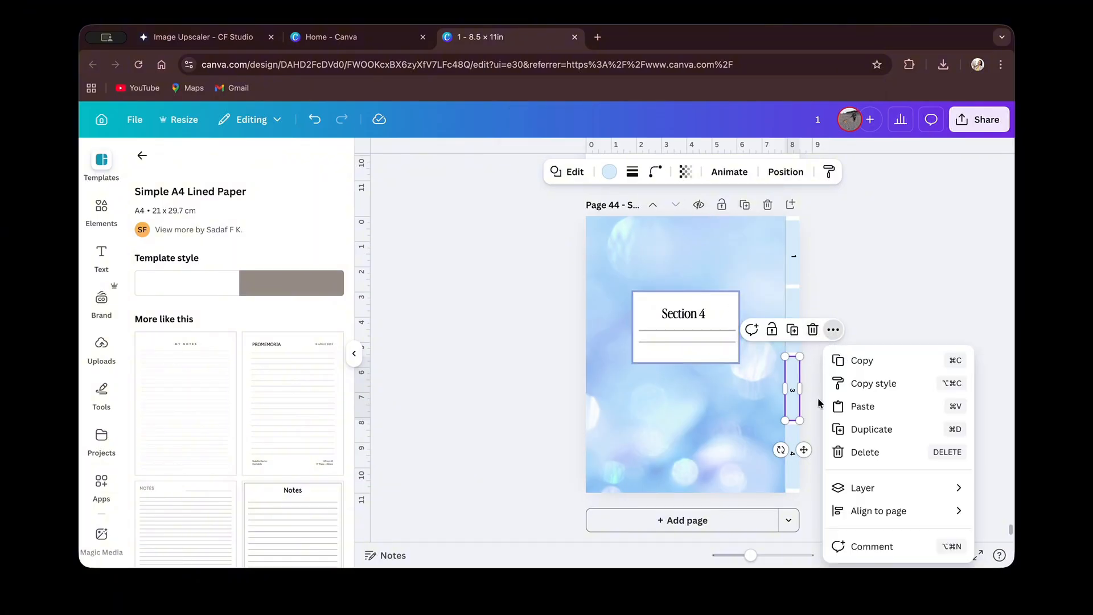
scroll(838, 443, "down", 3)
left_click(862, 465)
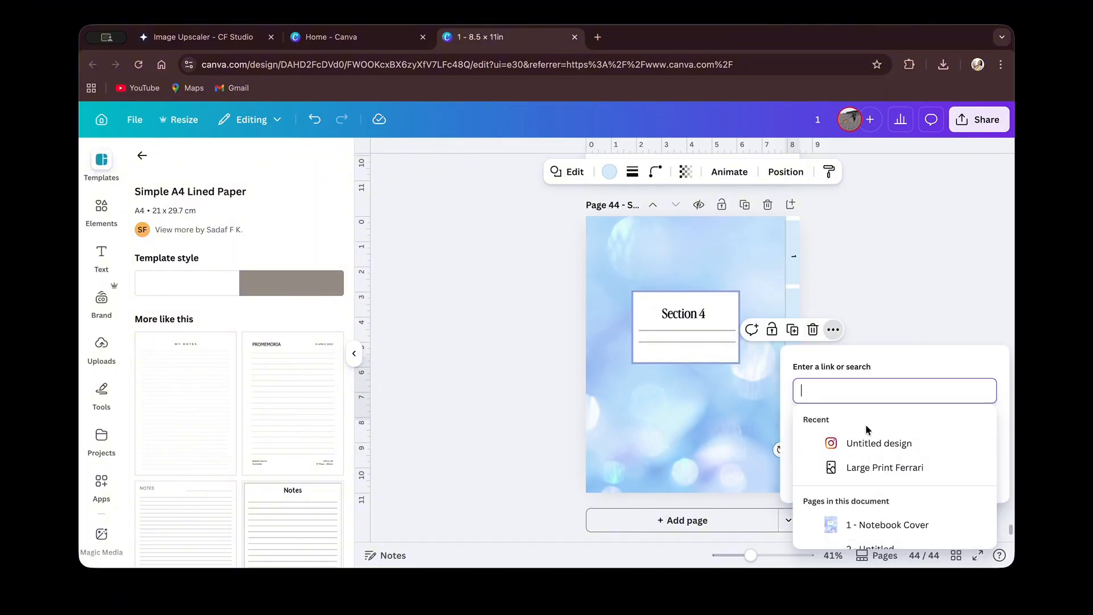
scroll(870, 499, "down", 15)
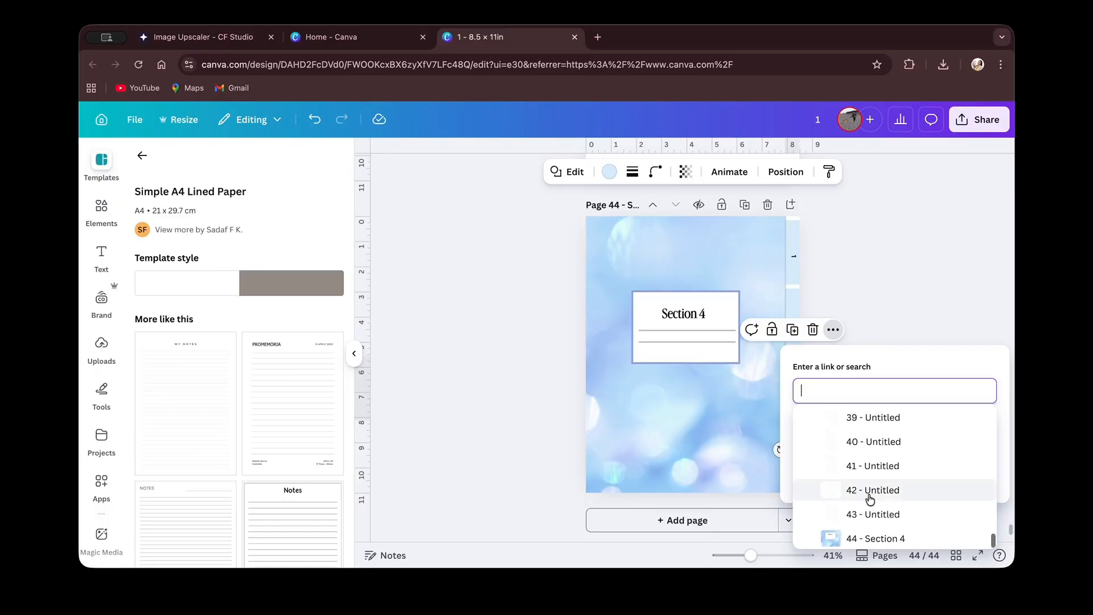
scroll(870, 500, "up", 2)
scroll(870, 500, "up", 3)
left_click(869, 487)
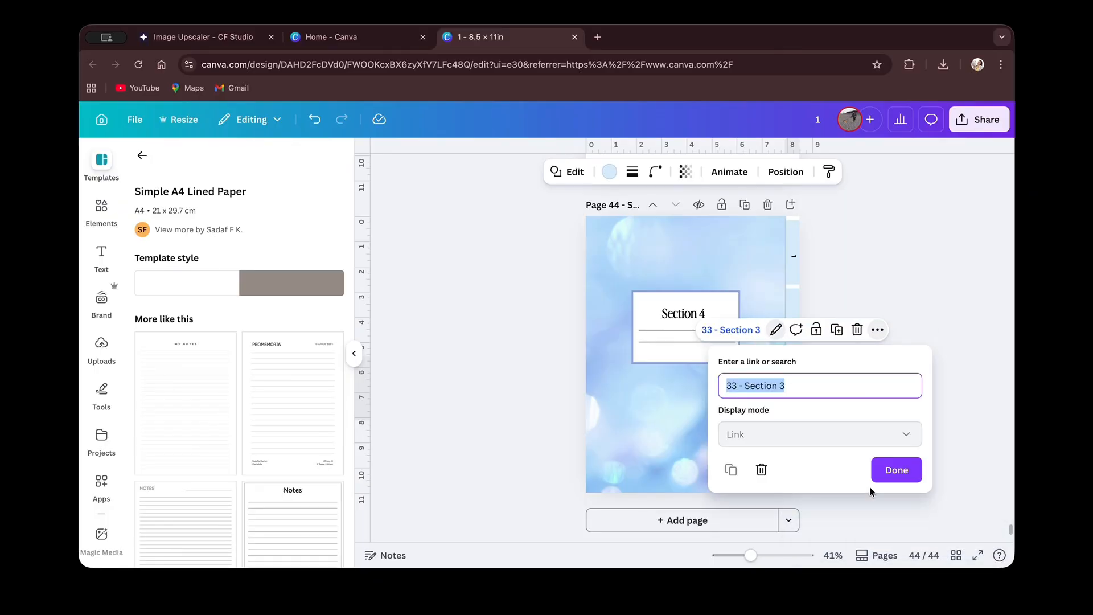
left_click(893, 471)
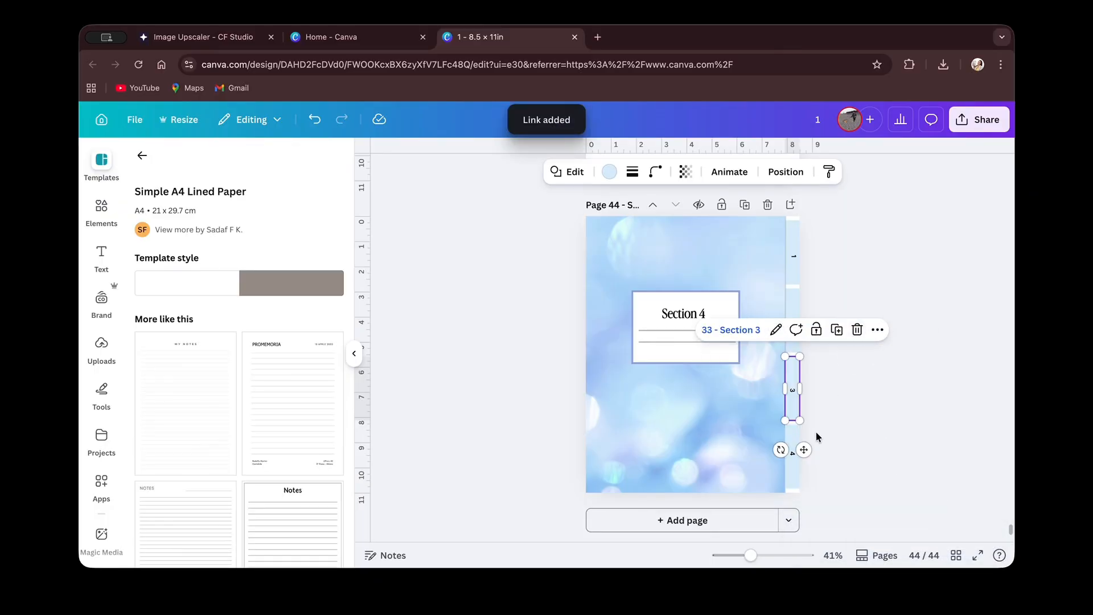
Link side tab 4 on the Section 4 page to the document page "44 - Section 4"
left_click(792, 439)
left_click(833, 398)
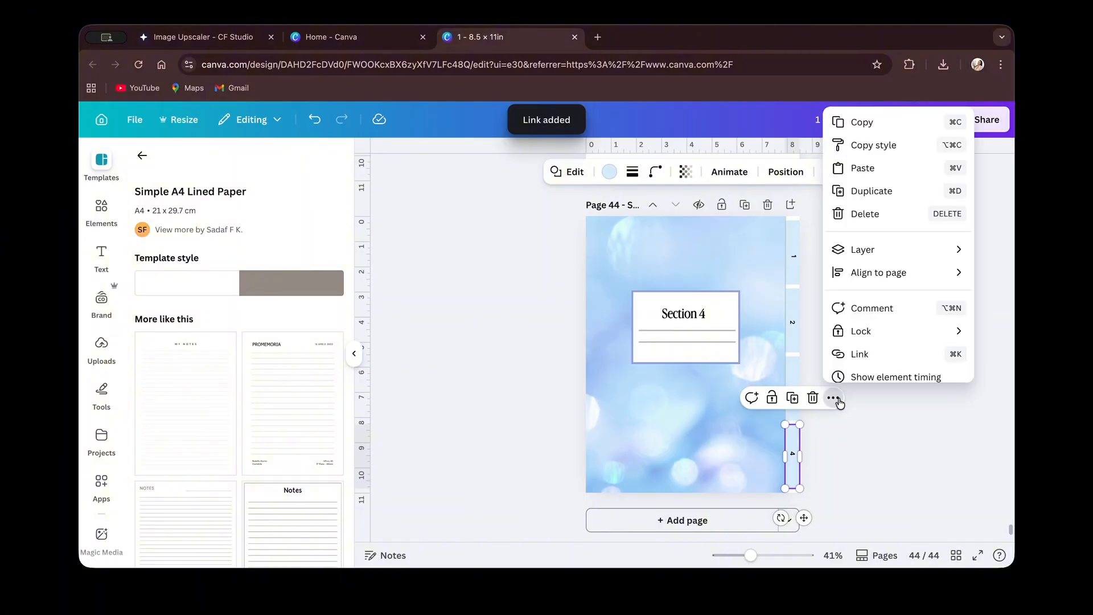
scroll(873, 333, "down", 2)
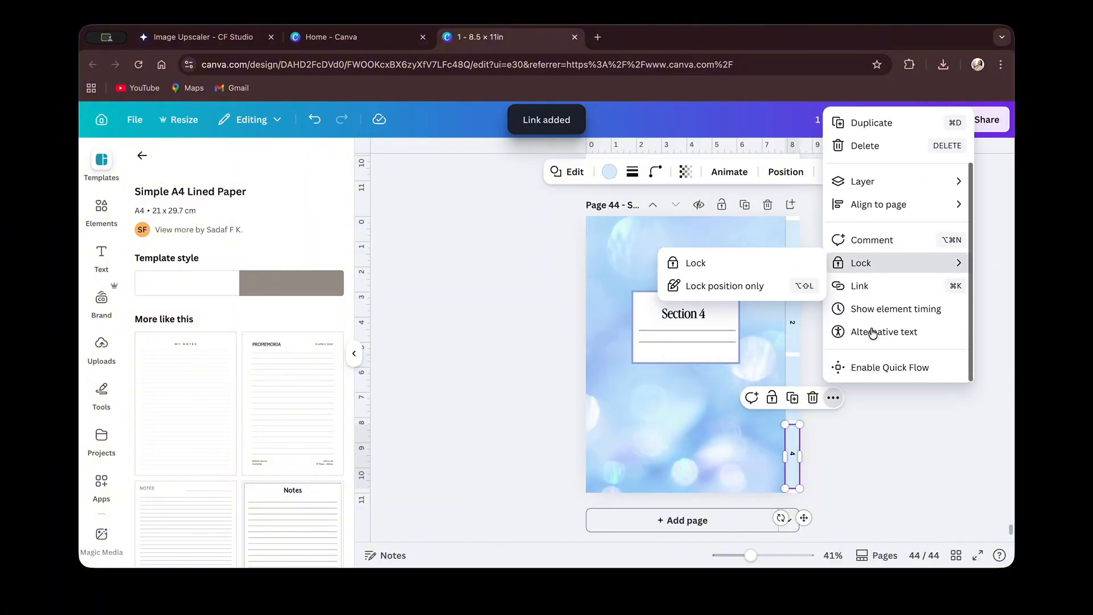
left_click(896, 286)
scroll(880, 374, "down", 8)
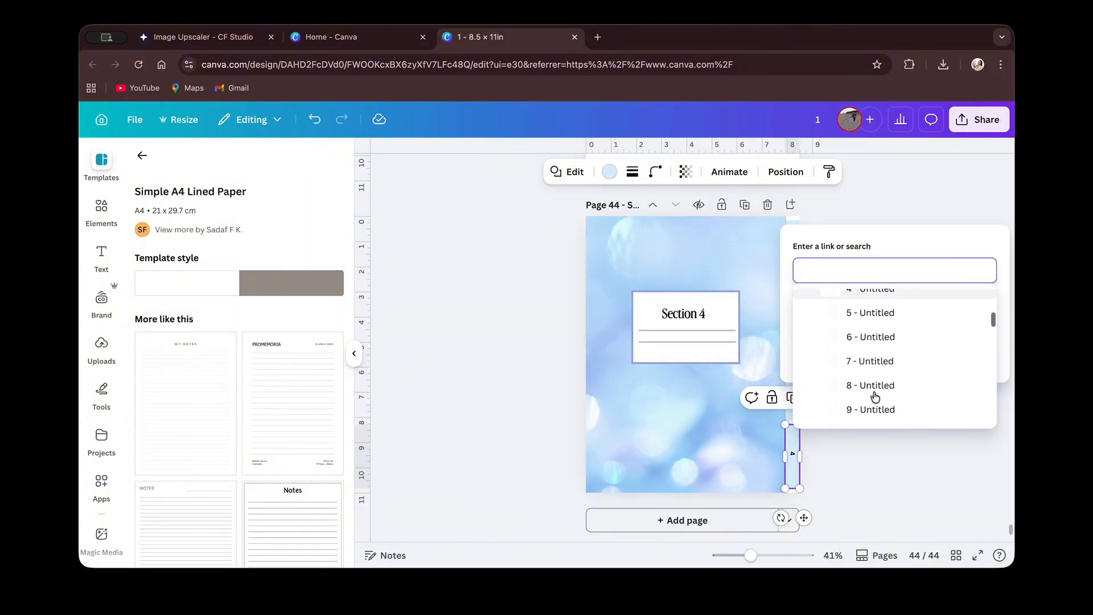
scroll(876, 397, "down", 10)
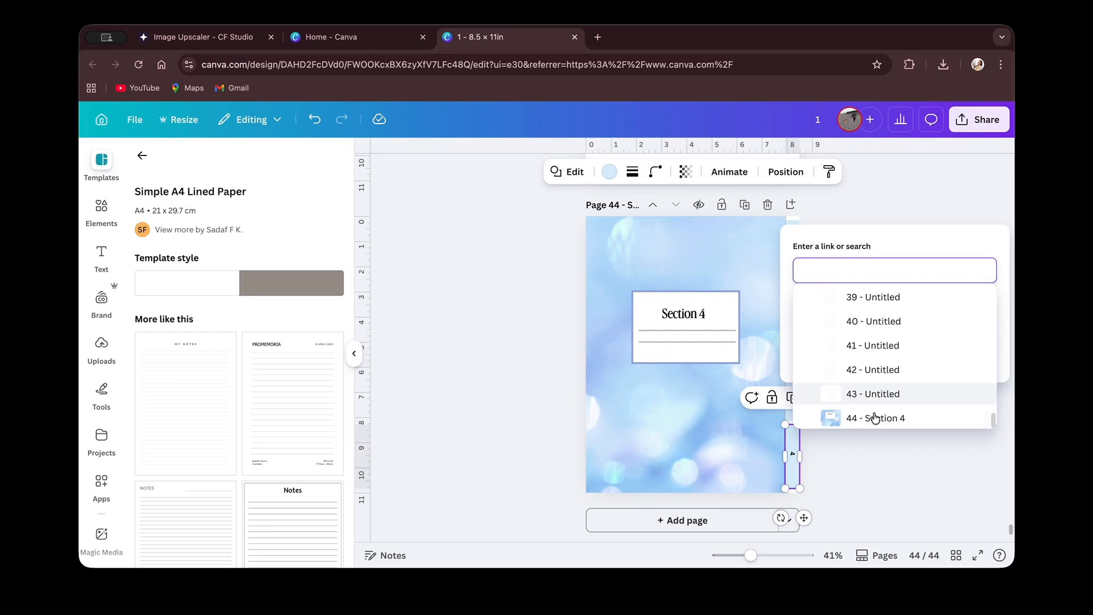
left_click(876, 418)
left_click(898, 539)
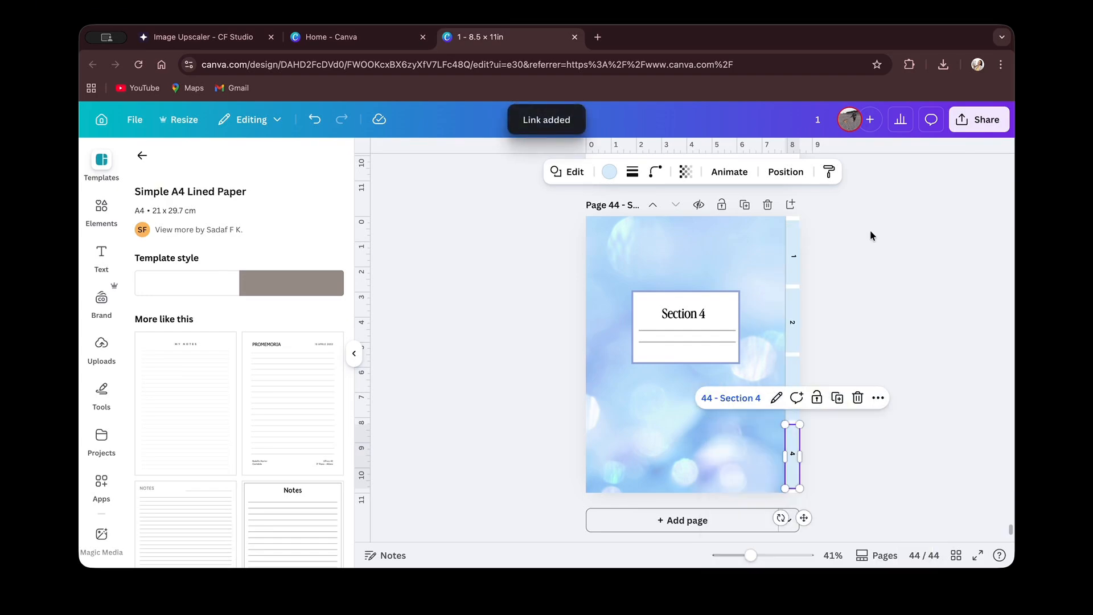
Copy all four linked side tabs from the Section 4 page
left_click(796, 231)
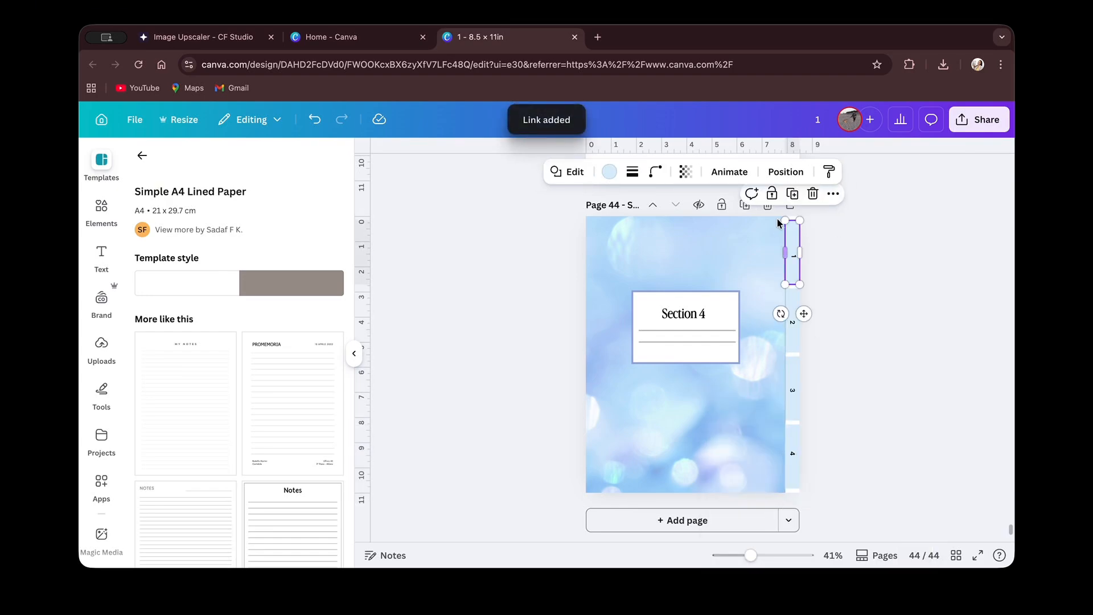
left_click(877, 457)
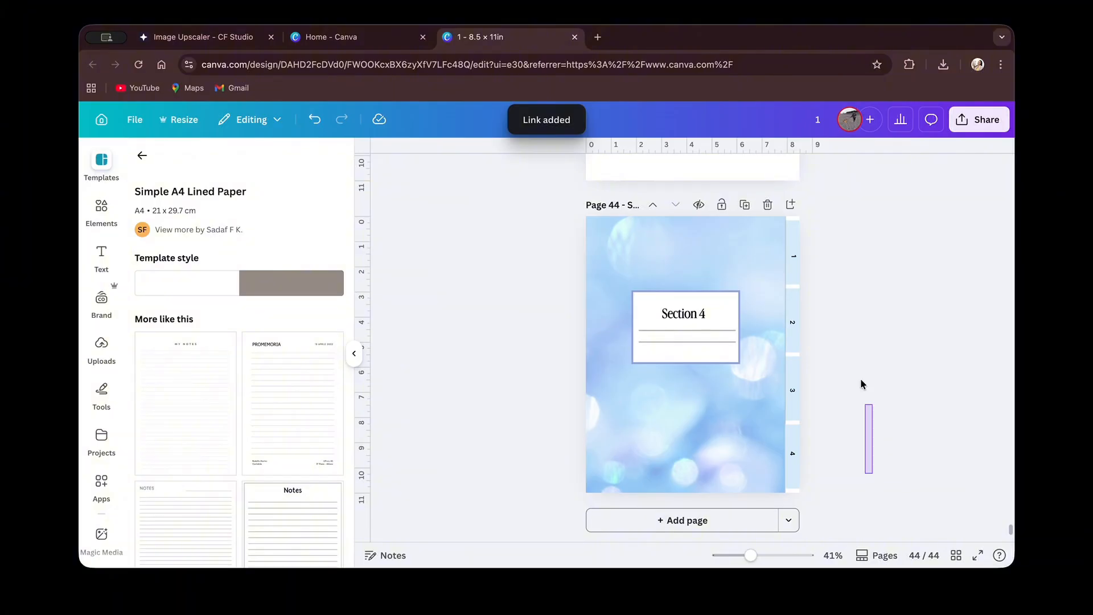
left_click_drag(861, 385, 794, 229)
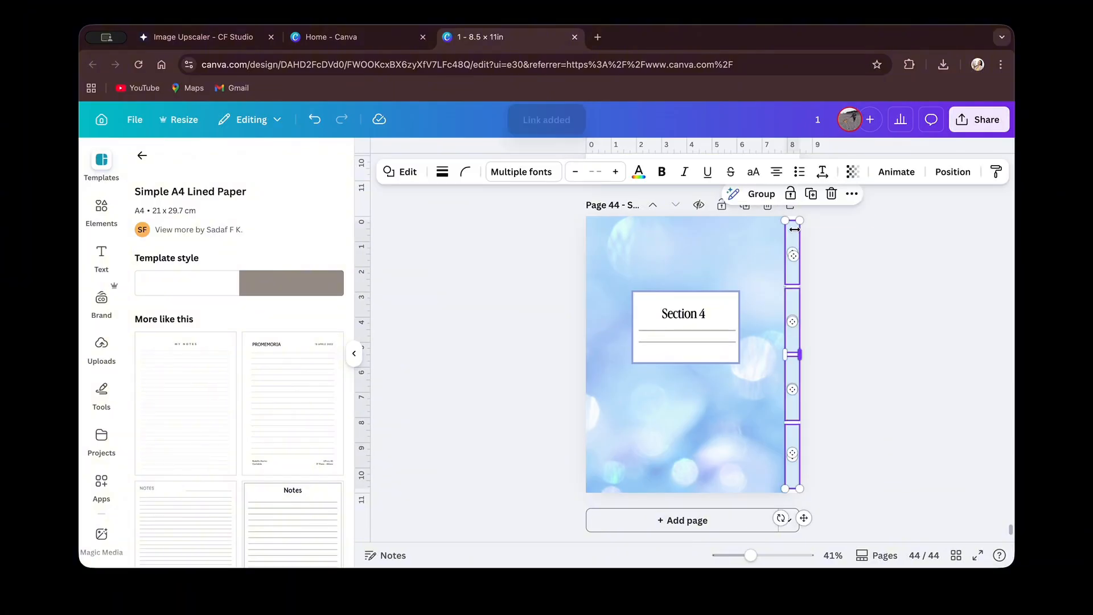
Replace the side tabs on the Section 3 page with the copied linked tabs and send them backward
scroll(862, 294, "up", 15)
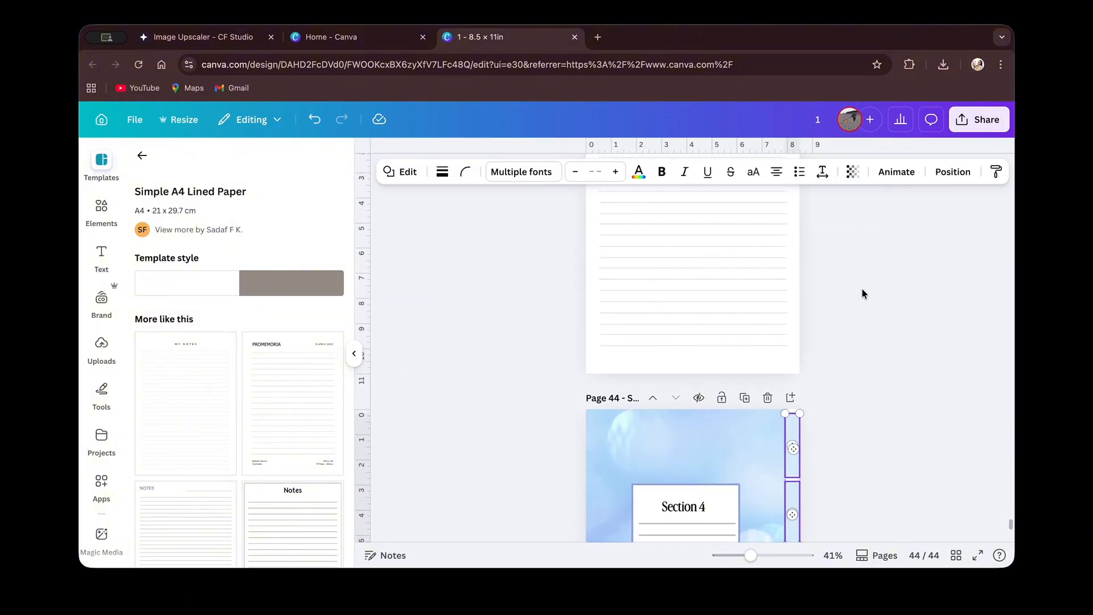
scroll(863, 292, "up", 15)
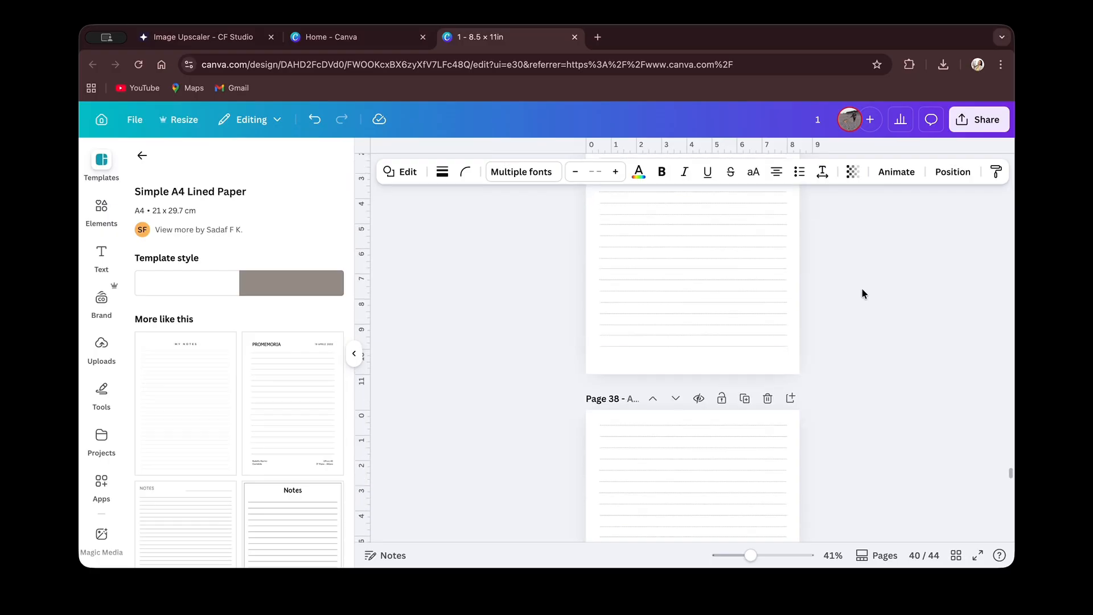
scroll(862, 294, "up", 5)
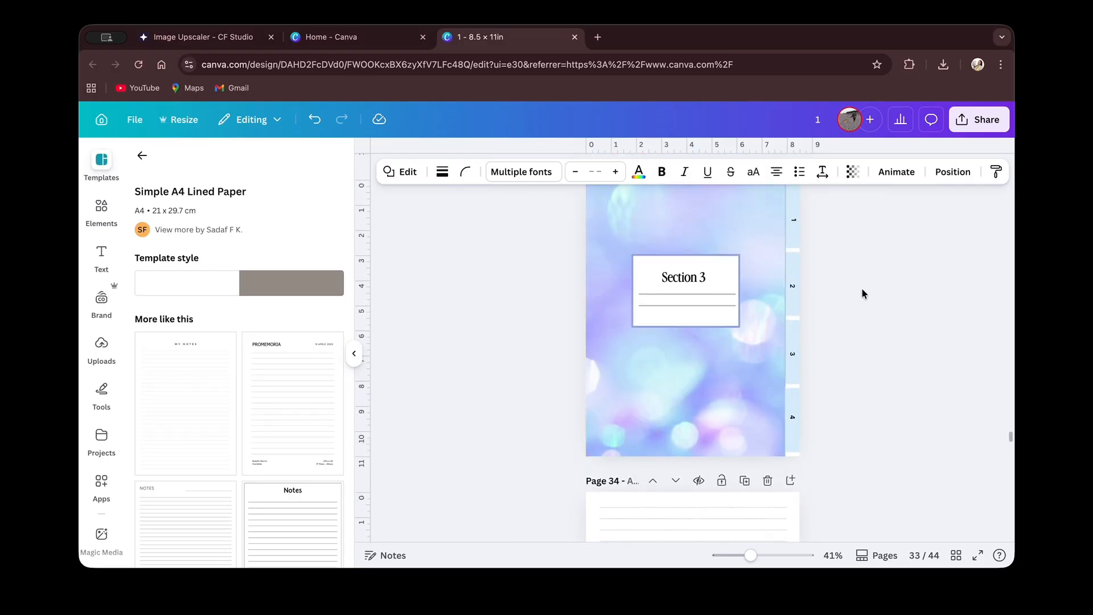
left_click_drag(854, 480, 796, 242)
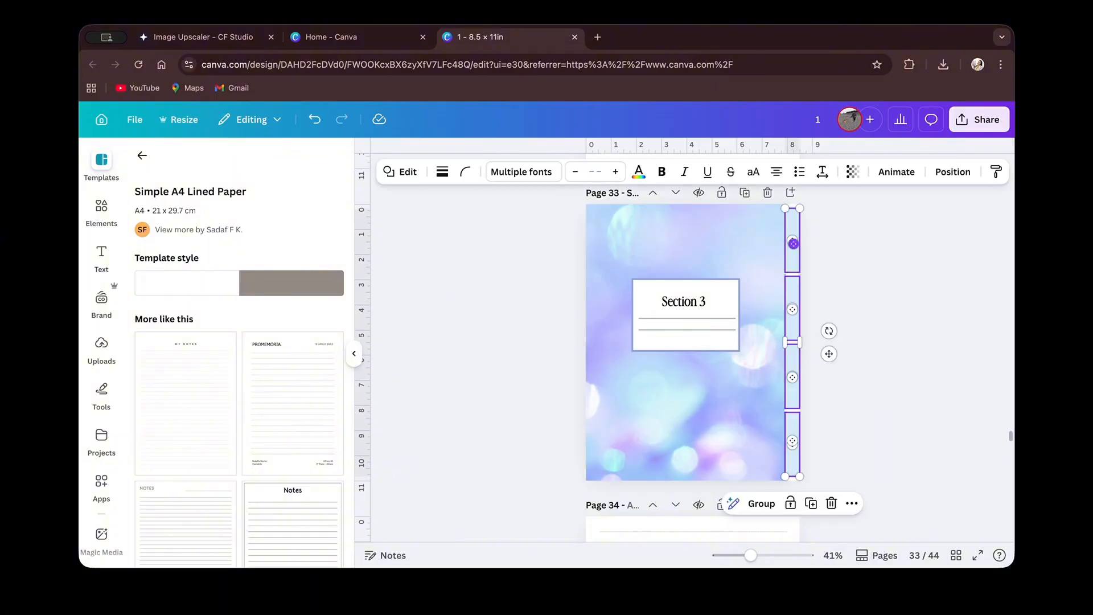
left_click(947, 172)
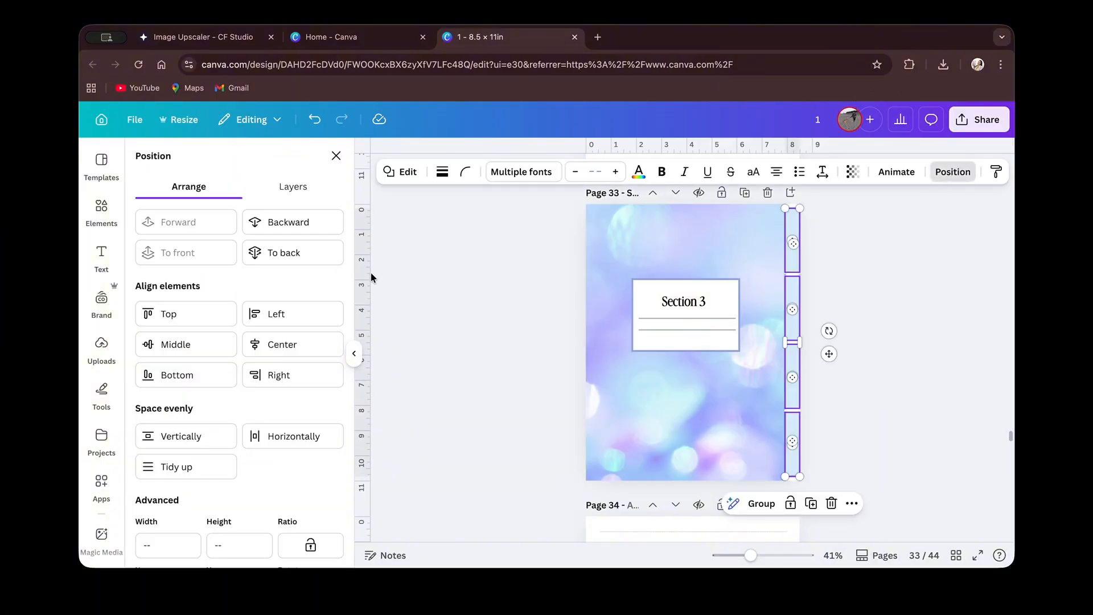
left_click(475, 327)
left_click(476, 326)
Paste the linked side tabs onto the Section 2 page and send them backward
scroll(476, 326, "up", 5)
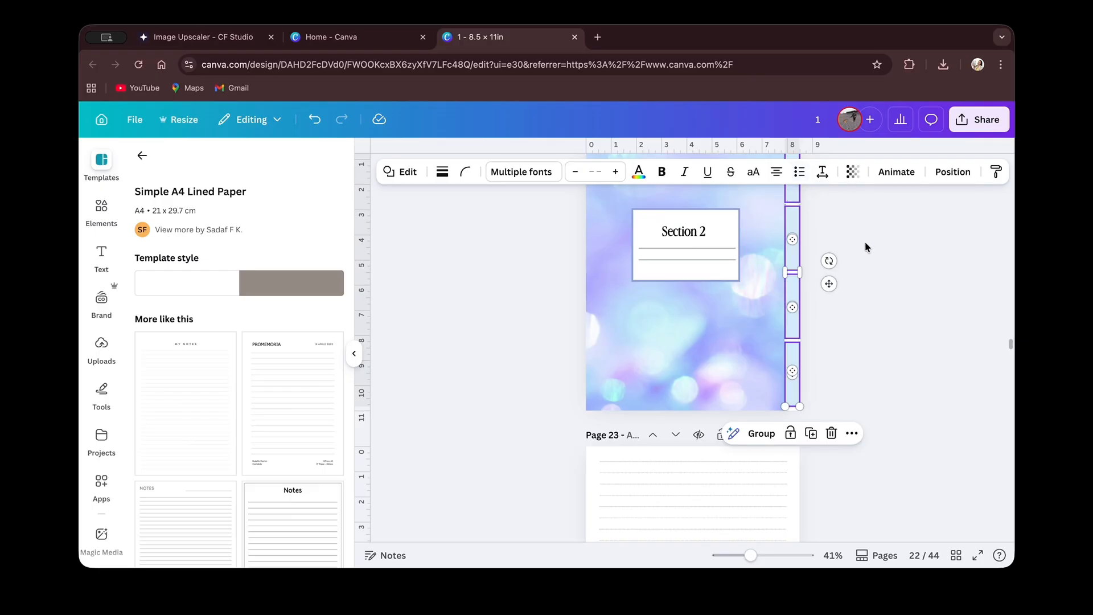
left_click(946, 173)
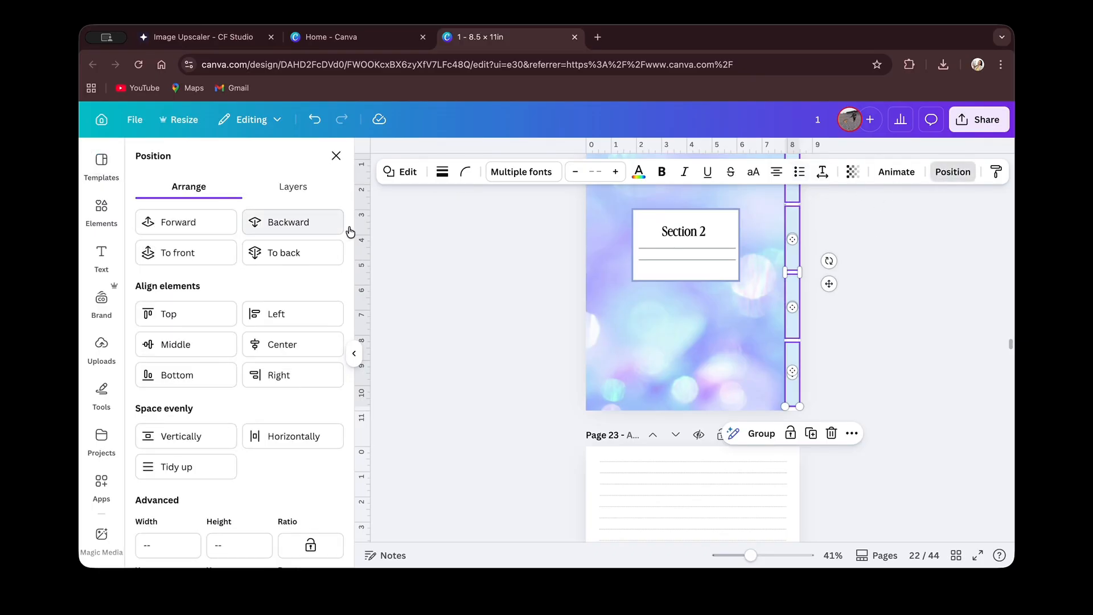
left_click(565, 295)
Paste the linked side tabs onto the Section 1 page and send them backward
scroll(565, 295, "up", 15)
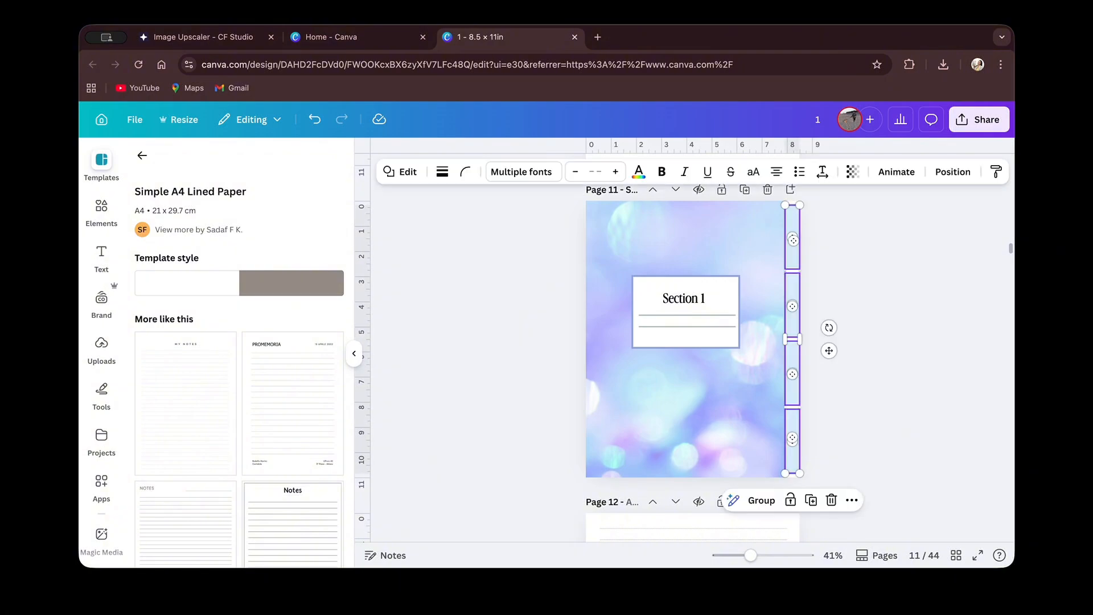
left_click(970, 177)
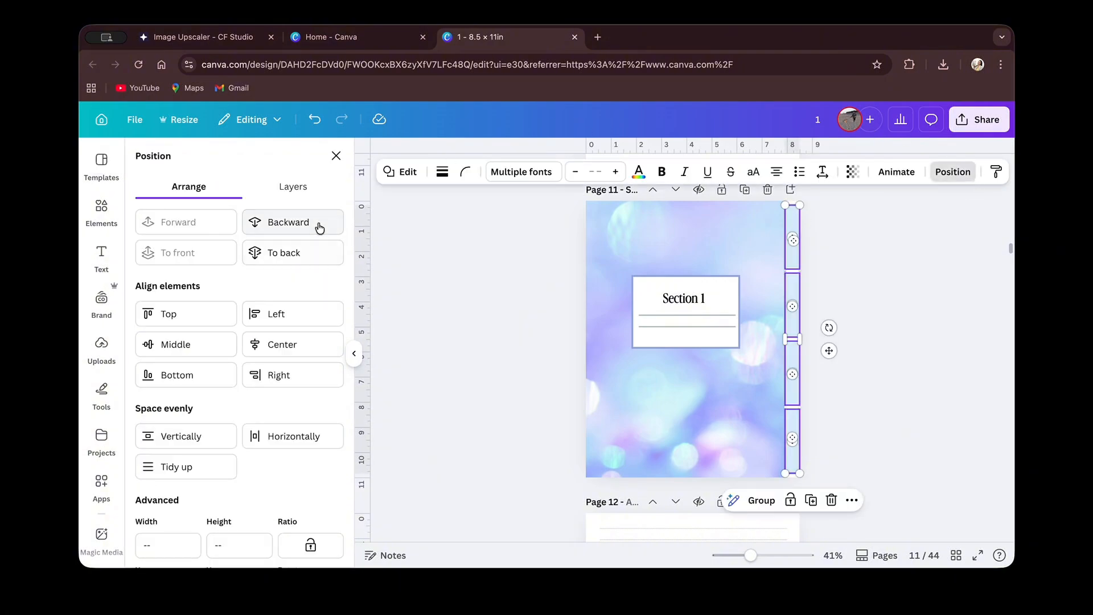
left_click(319, 227)
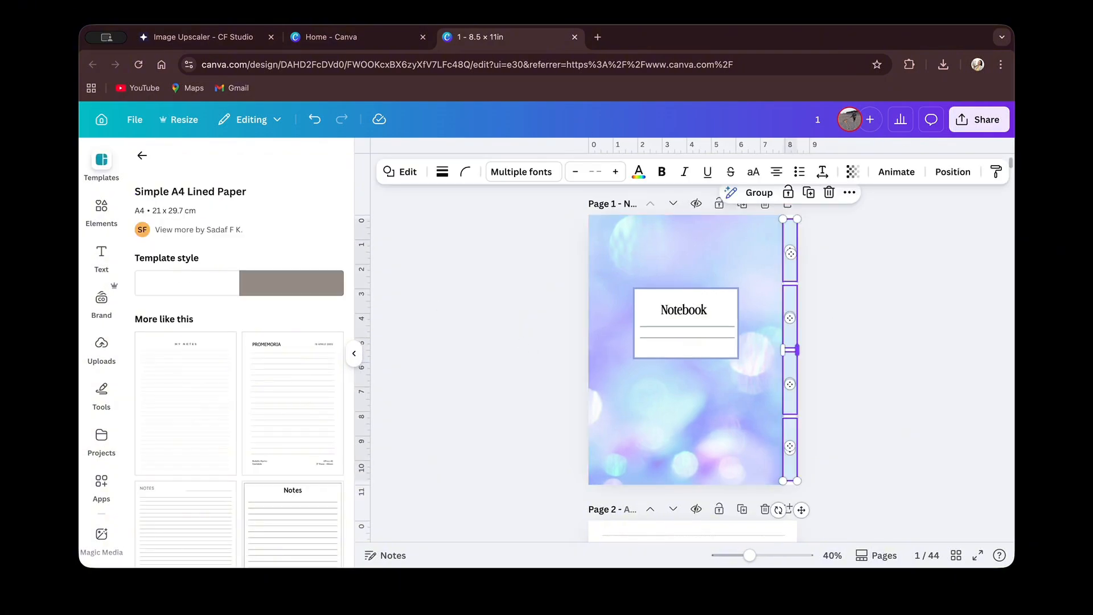
Send the linked side tabs pasted on the Notebook cover page backward and deselect them
left_click(953, 171)
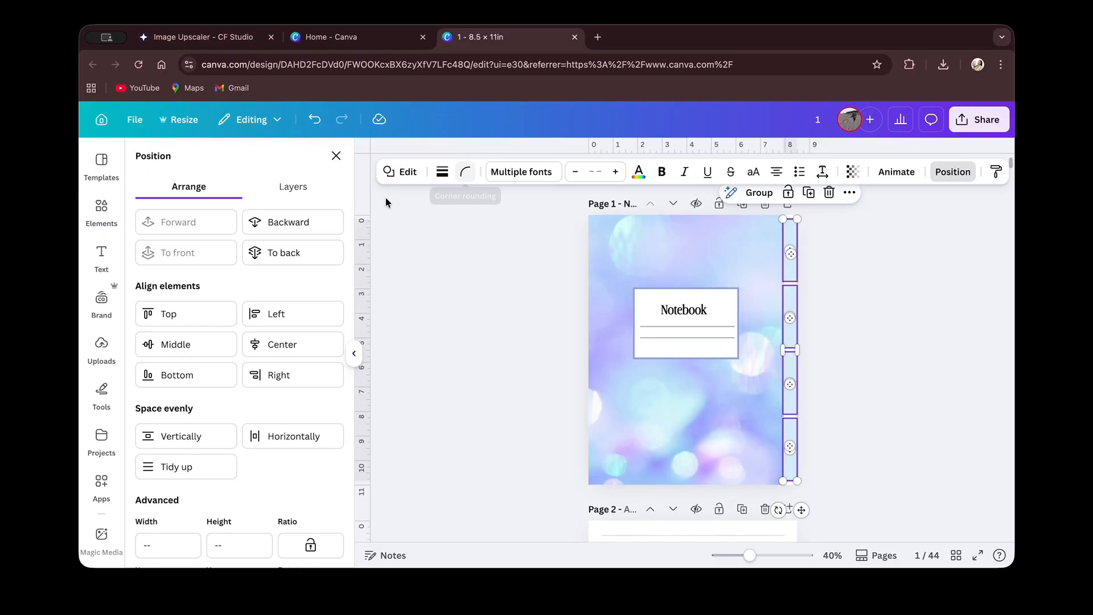
left_click(299, 228)
left_click(543, 367)
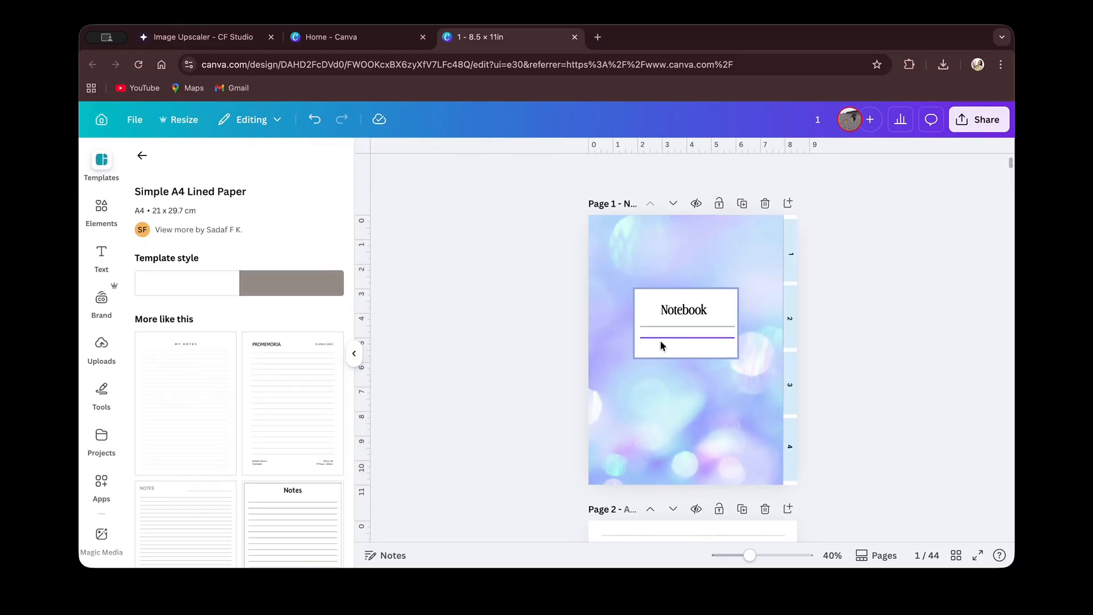
Create a public template link for the notebook design and copy it
left_click(978, 127)
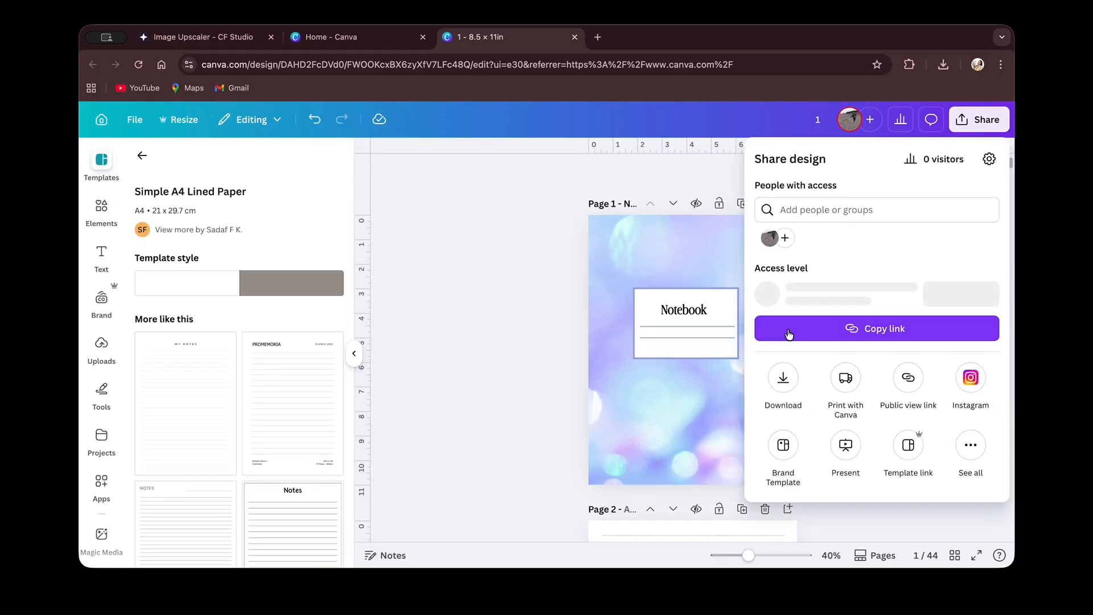
left_click(909, 448)
left_click(876, 413)
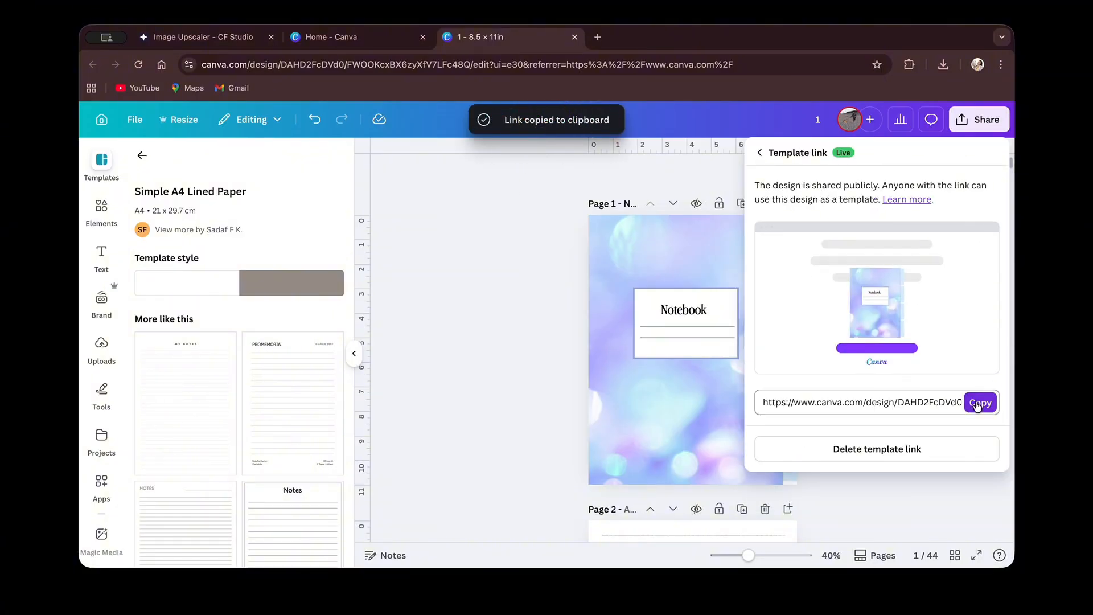
left_click(859, 499)
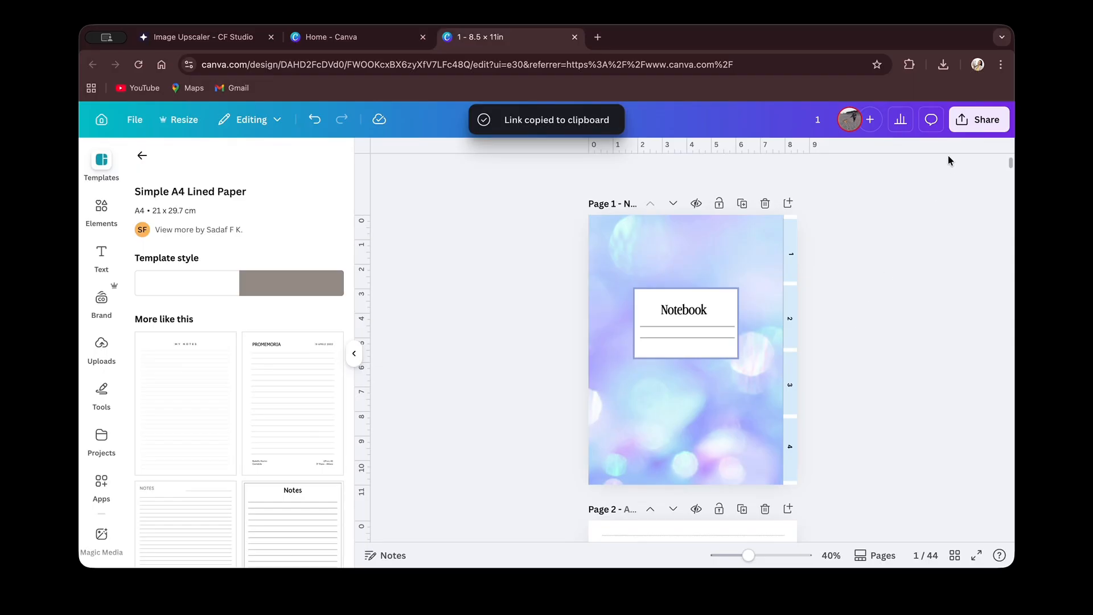
Download pages 1–44 of the notebook as a PDF Standard file
left_click(979, 119)
left_click(766, 387)
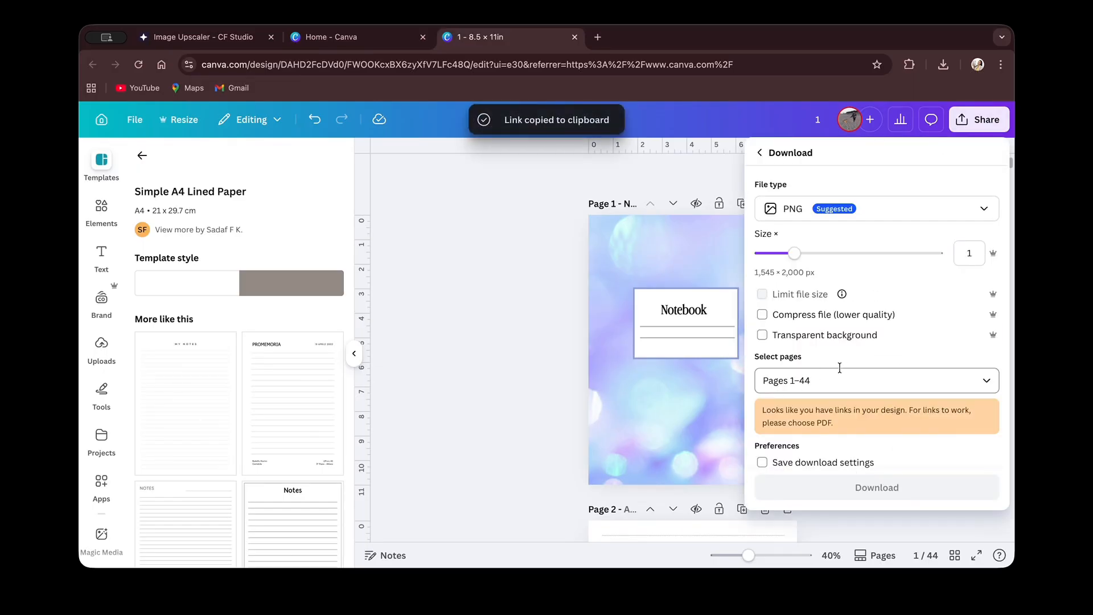
left_click(816, 211)
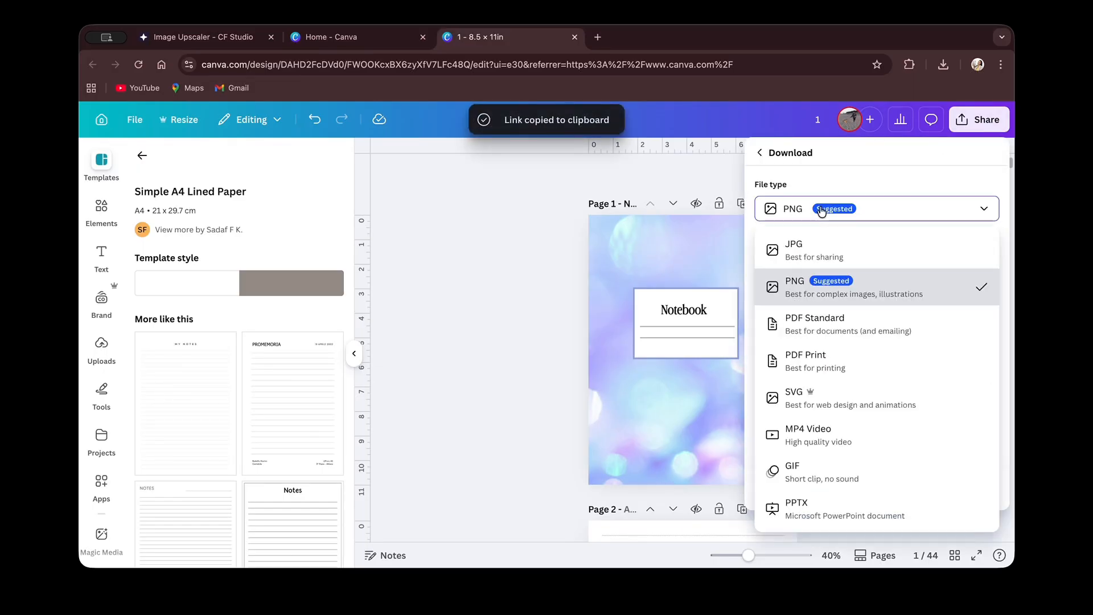
left_click(806, 326)
left_click(839, 433)
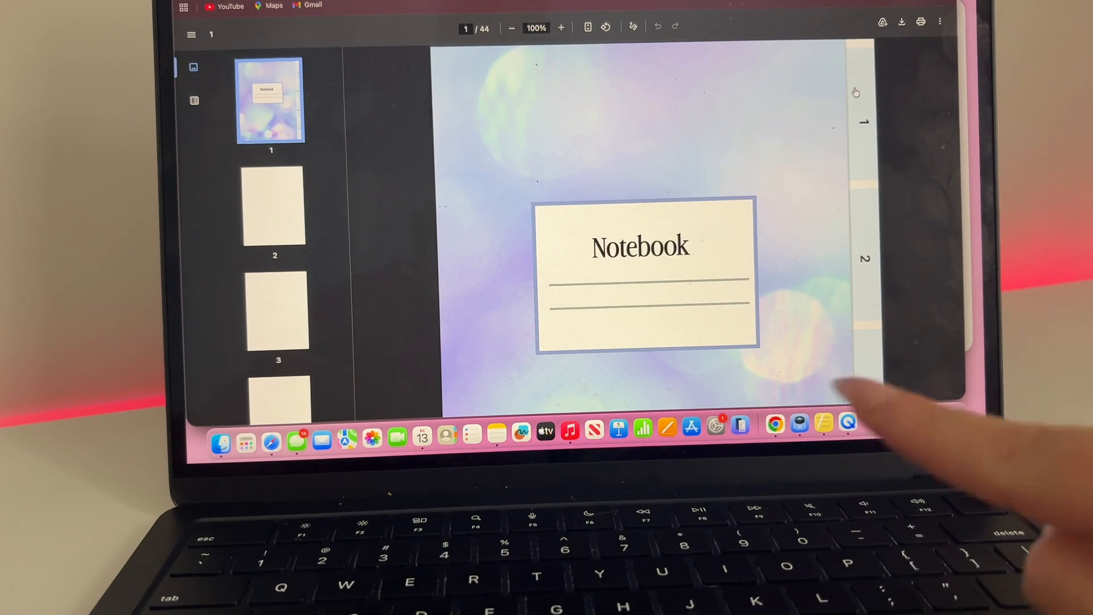
Test the side tab links between the sections in the exported PDF and look through its lined pages
scroll(856, 131, "down", 3)
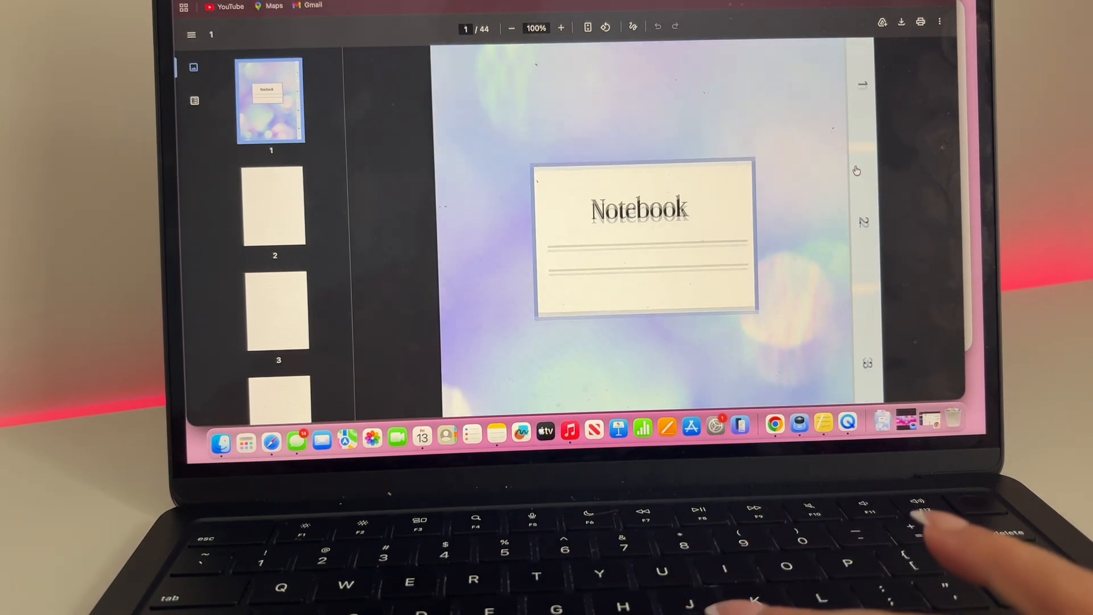
scroll(857, 171, "down", 3)
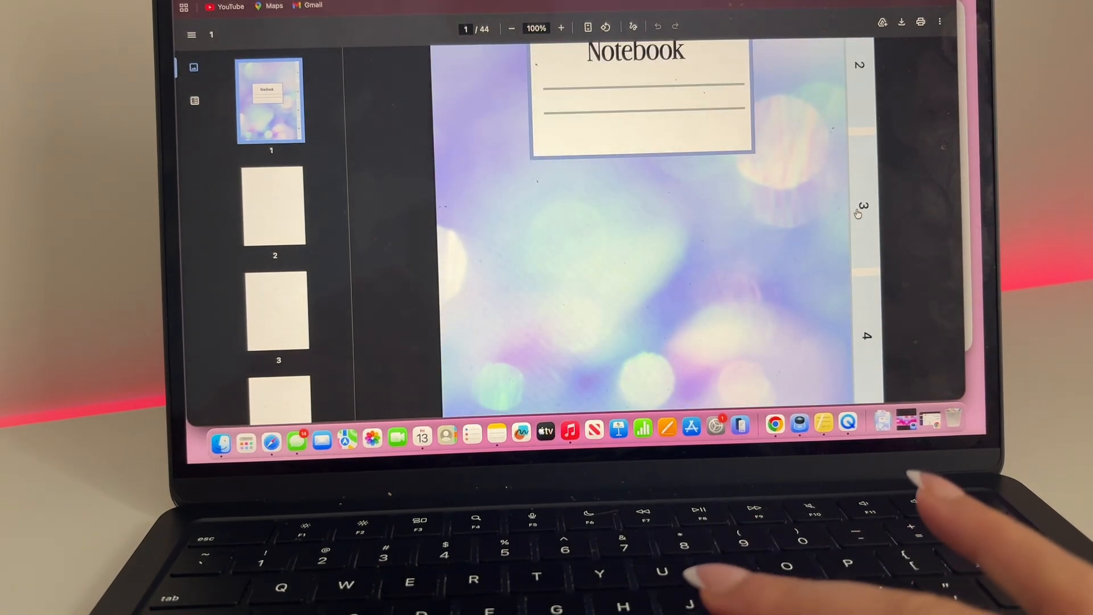
scroll(881, 174, "up", 5)
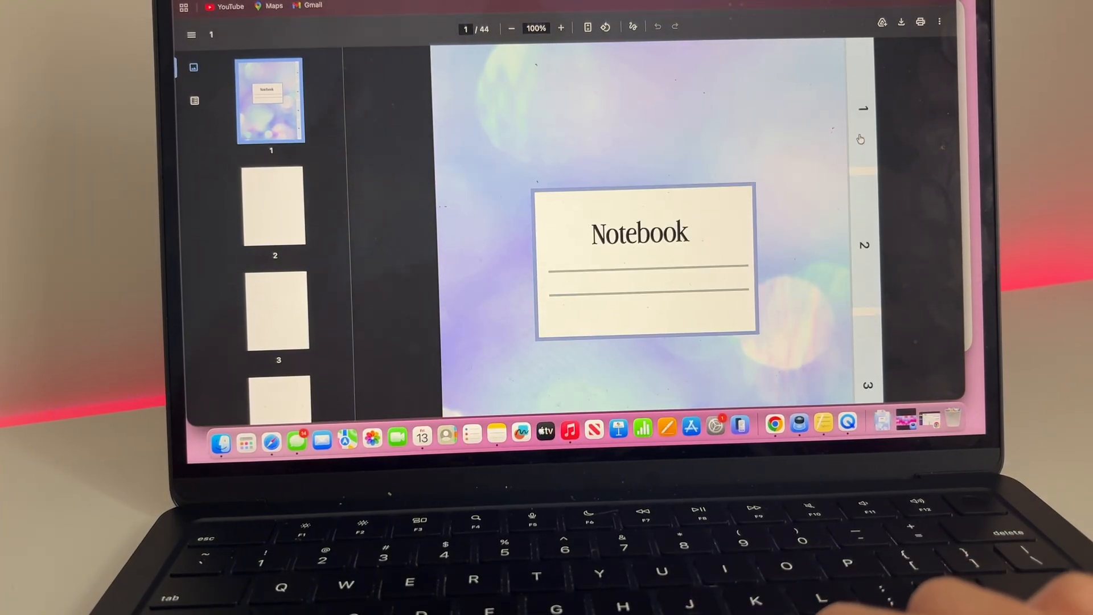
left_click(861, 139)
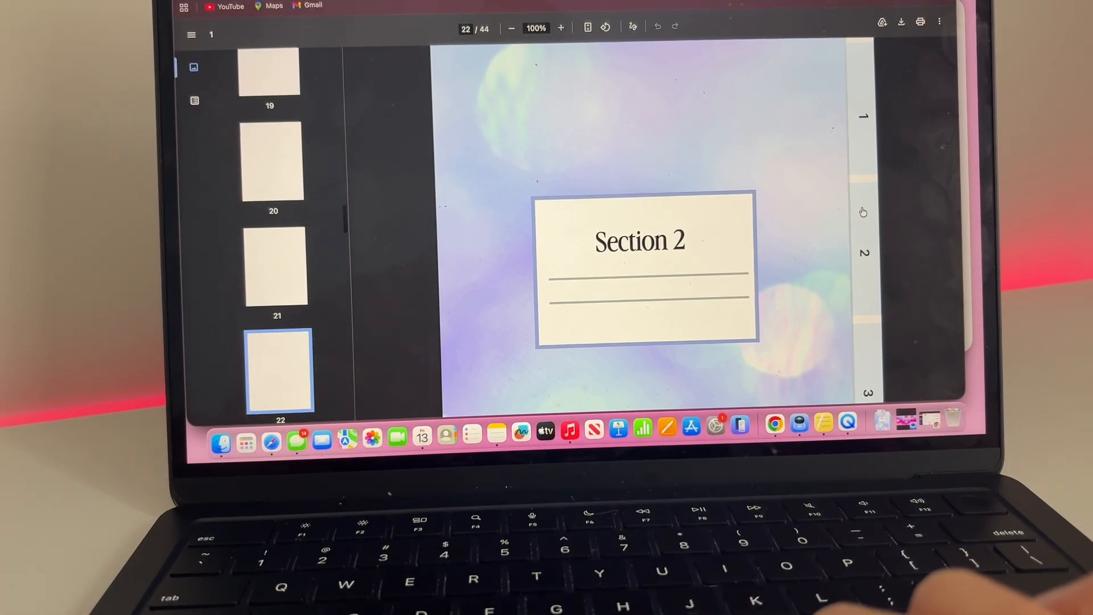
scroll(863, 208, "down", 3)
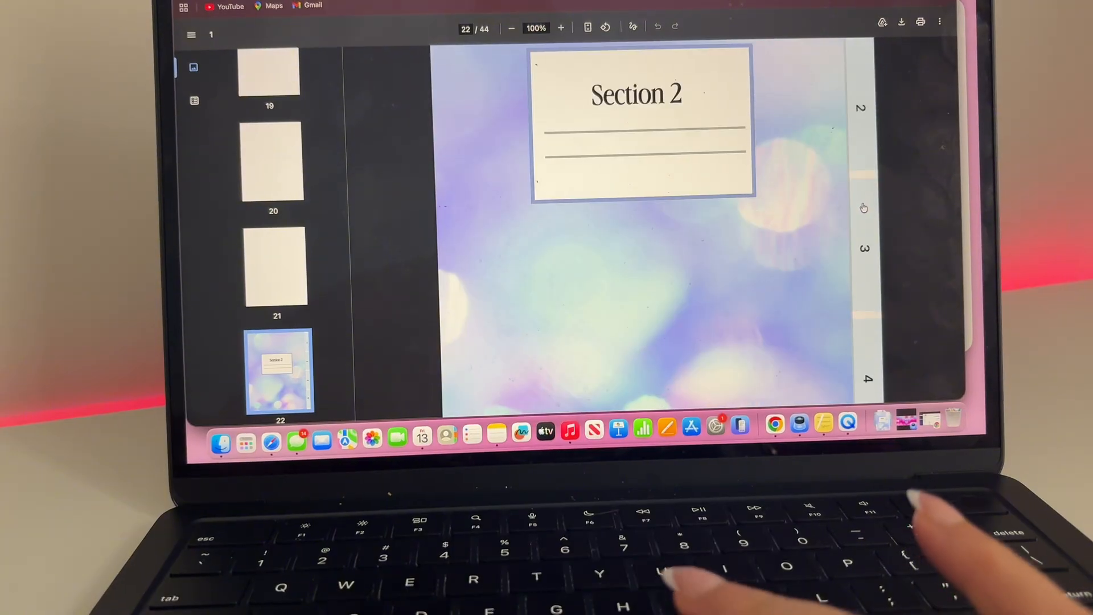
left_click(863, 209)
scroll(864, 208, "down", 4)
scroll(864, 208, "down", 5)
left_click(865, 124)
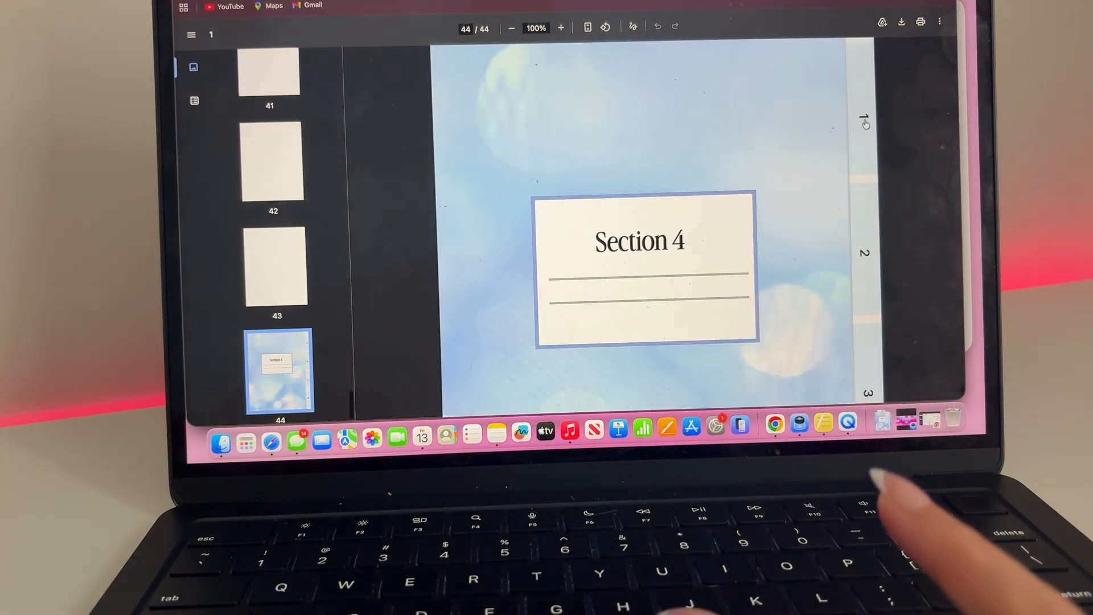
scroll(798, 166, "up", 10)
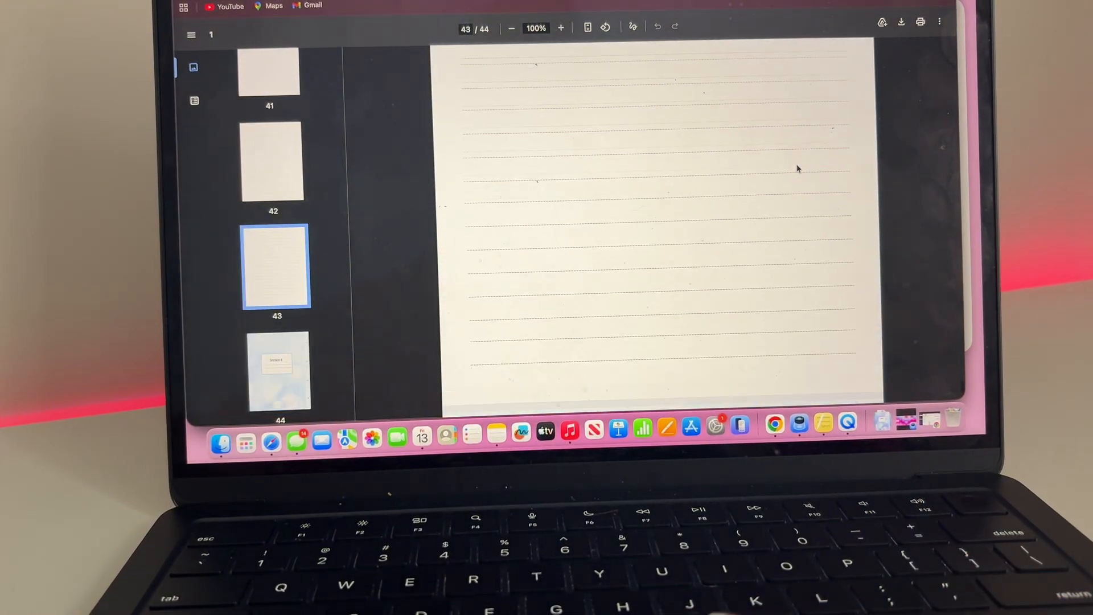
scroll(798, 168, "up", 20)
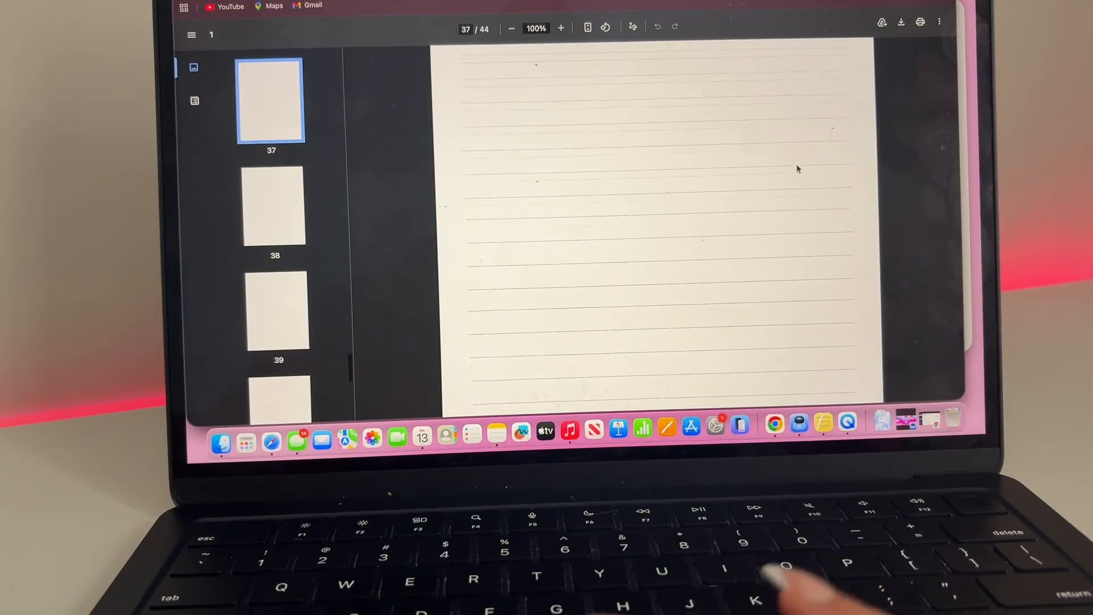
scroll(797, 166, "up", 5)
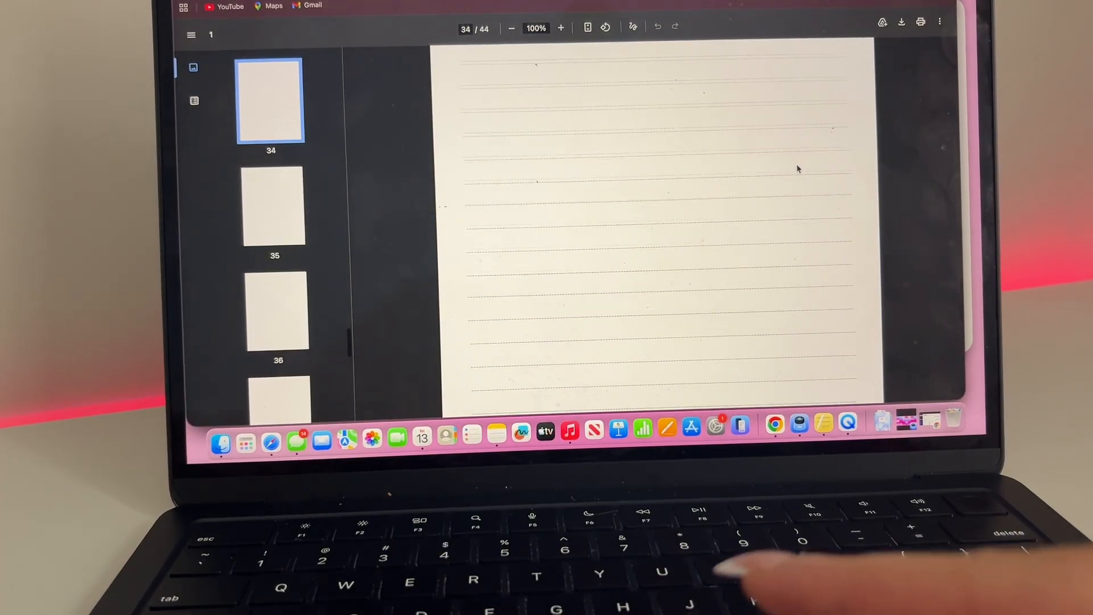
Look through the exported PDF's lined pages and section covers from page 34 back to page 10
scroll(798, 168, "up", 1)
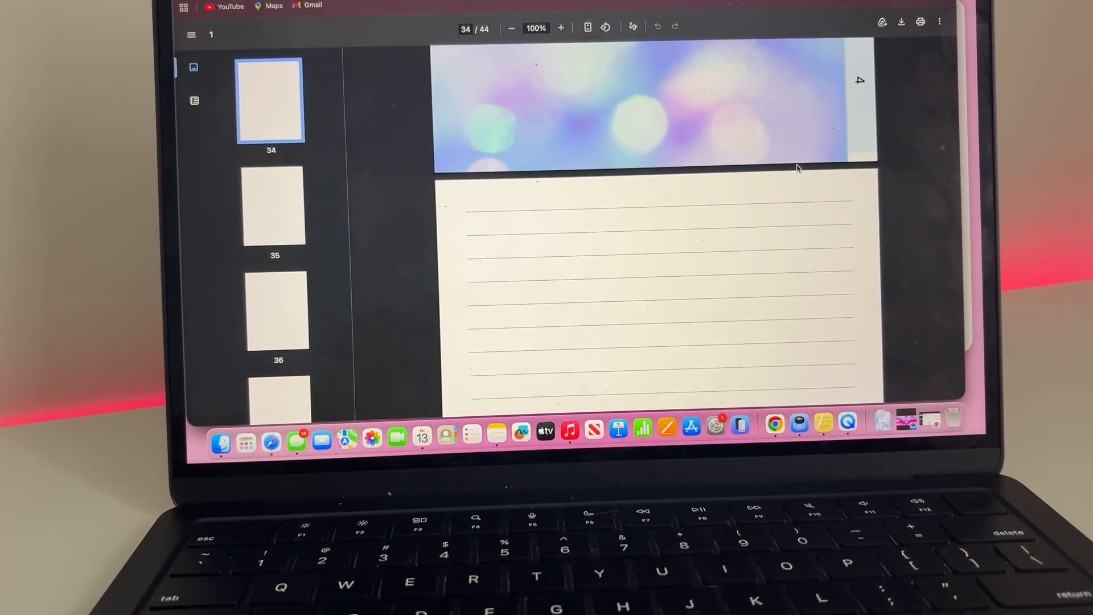
scroll(798, 168, "up", 20)
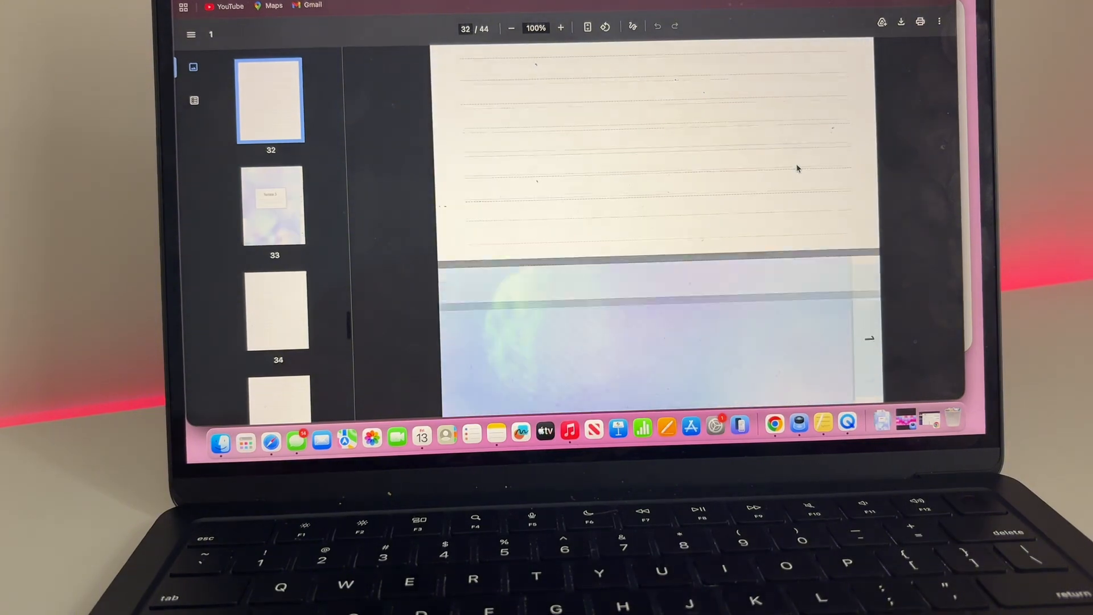
scroll(798, 168, "up", 20)
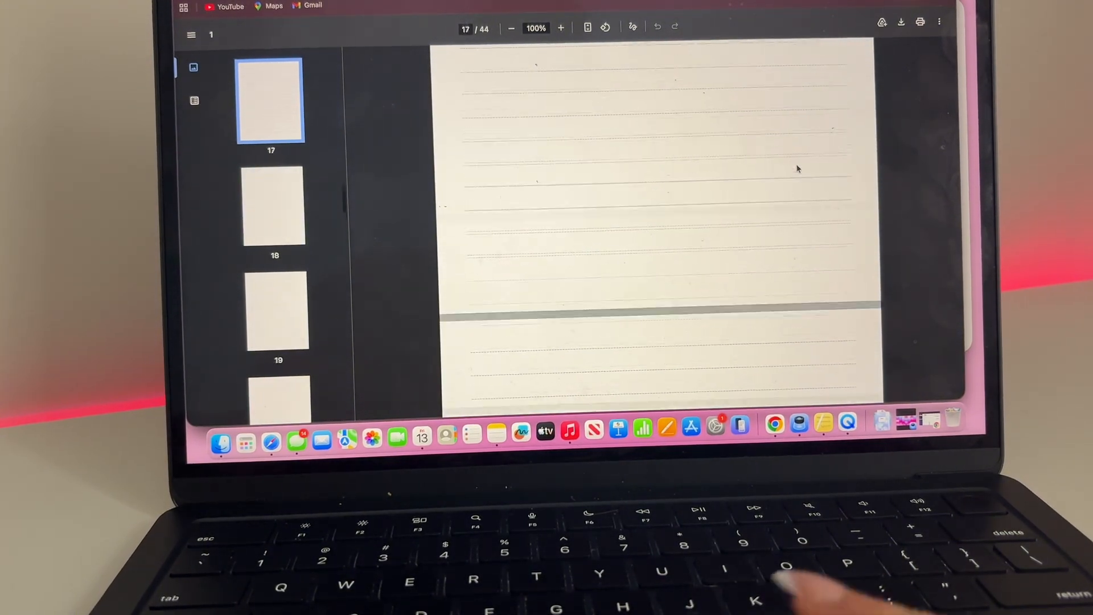
scroll(798, 163, "down", 10)
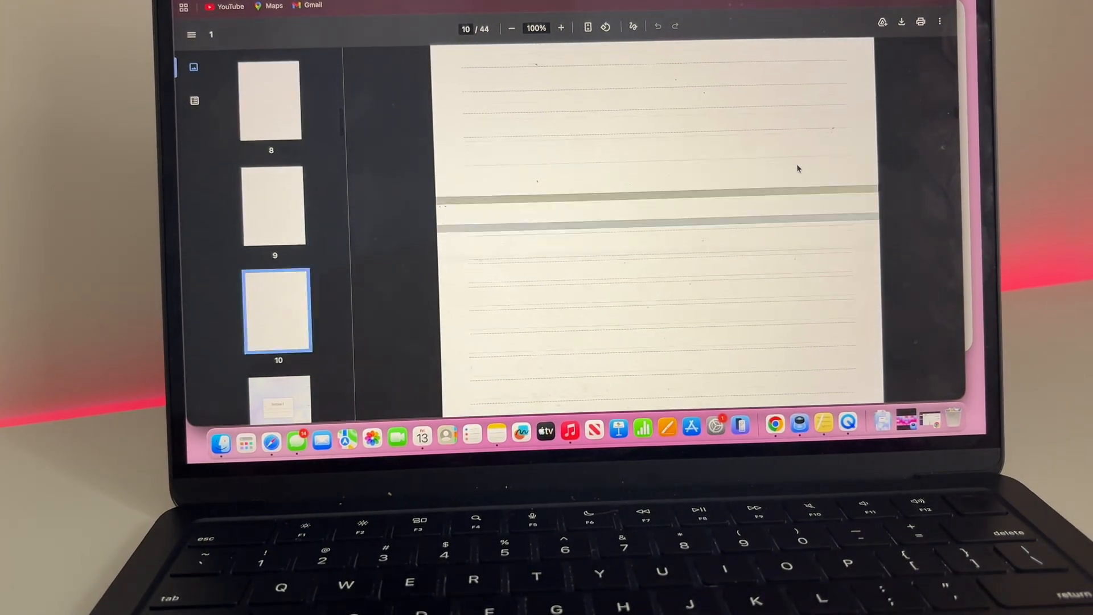
scroll(796, 162, "up", 10)
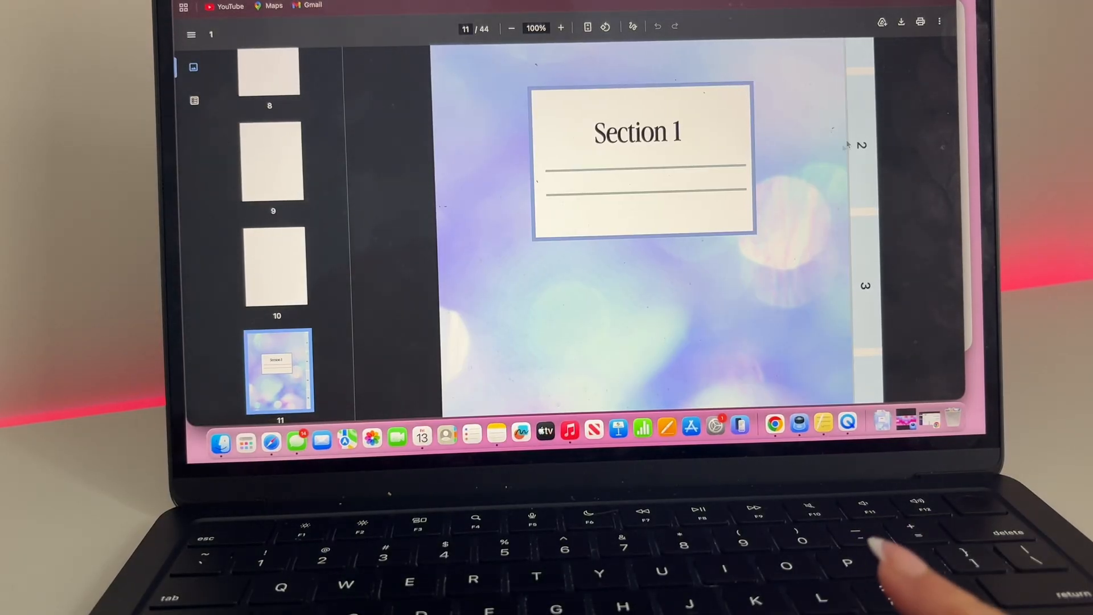
scroll(910, 158, "down", 15)
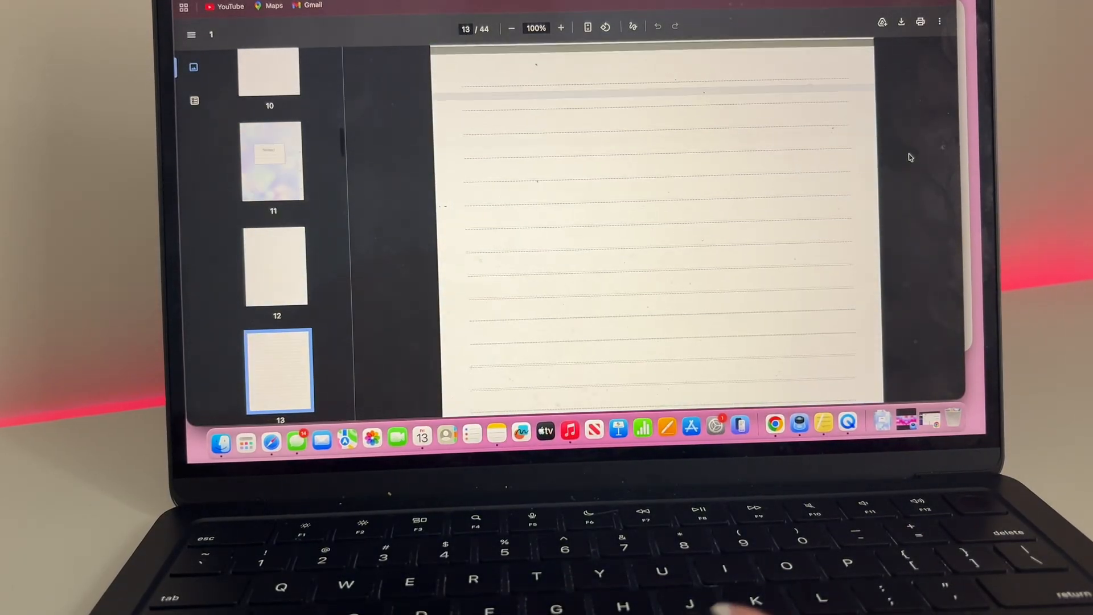
scroll(911, 158, "up", 15)
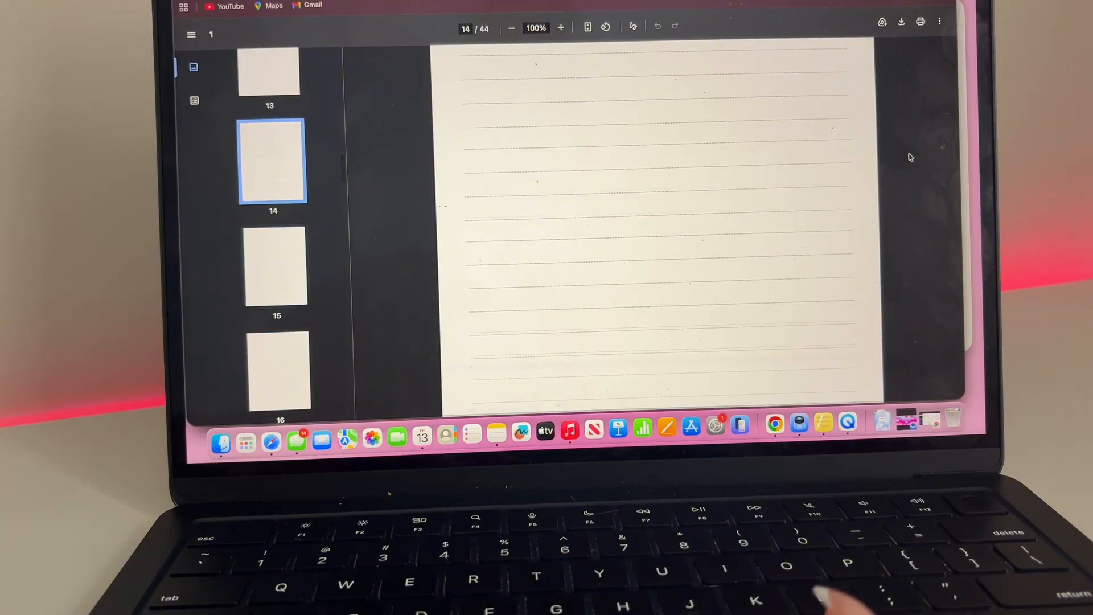
scroll(738, 338, "up", 8)
scroll(770, 171, "up", 20)
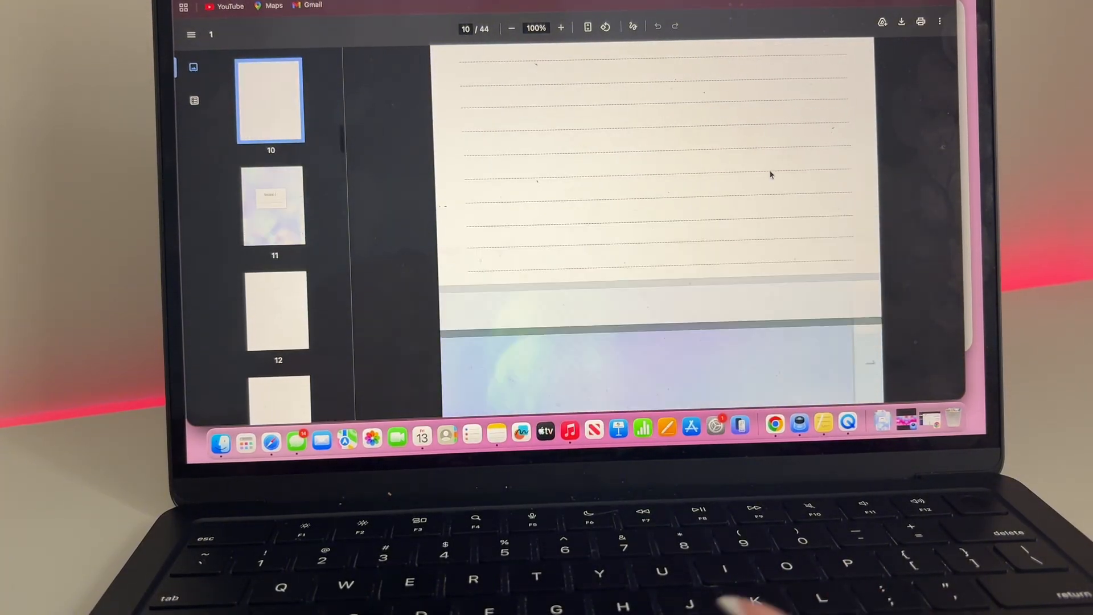
Return to the Notebook cover and test the side tab links to Section 1 and Section 2
scroll(770, 172, "up", 20)
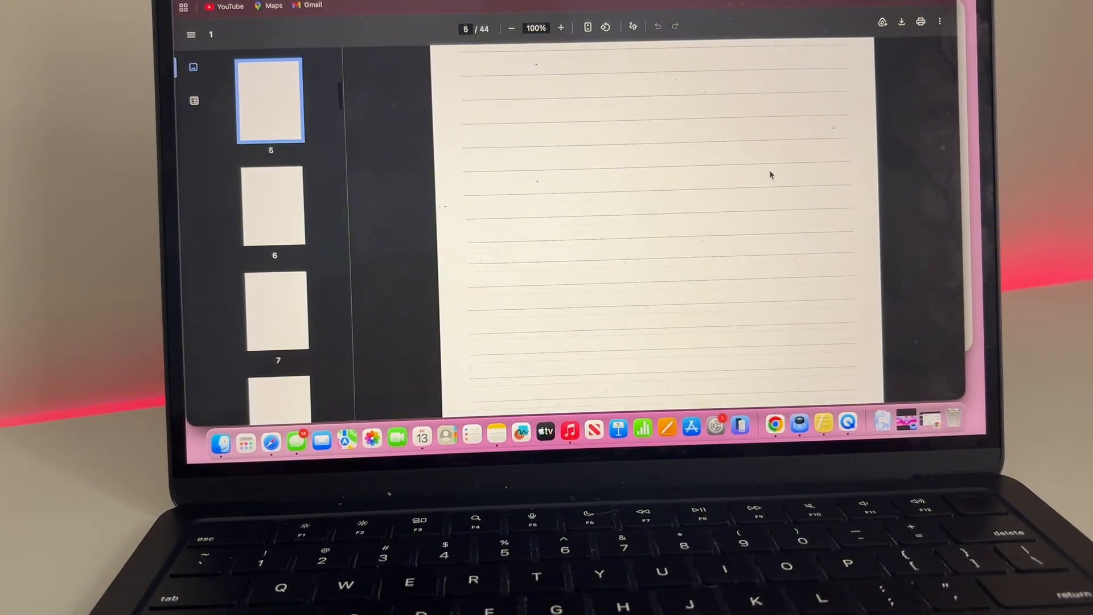
scroll(770, 174, "down", 2)
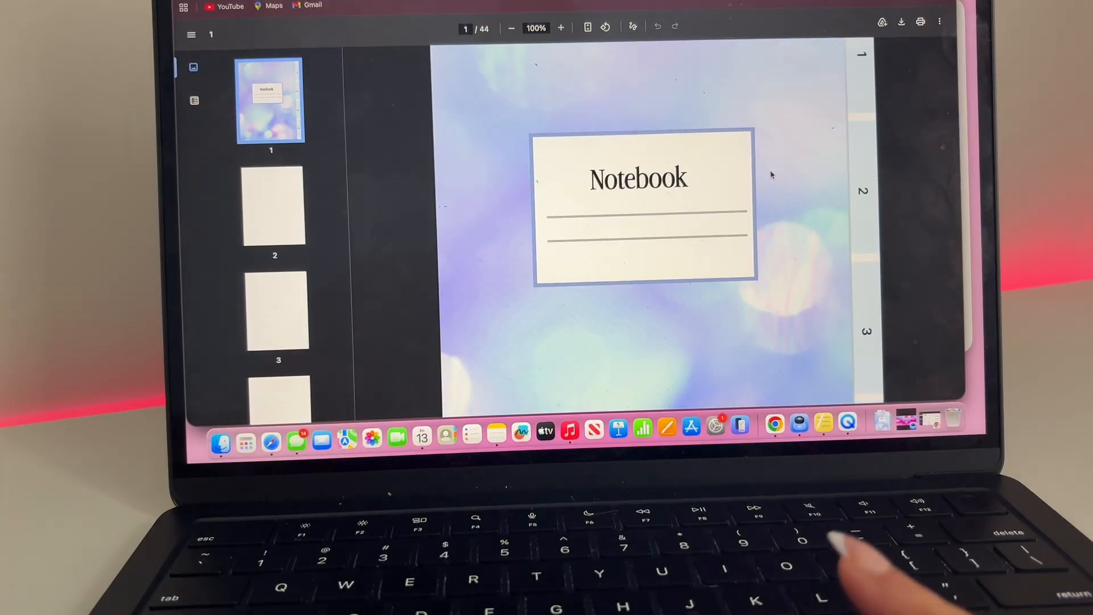
left_click(865, 109)
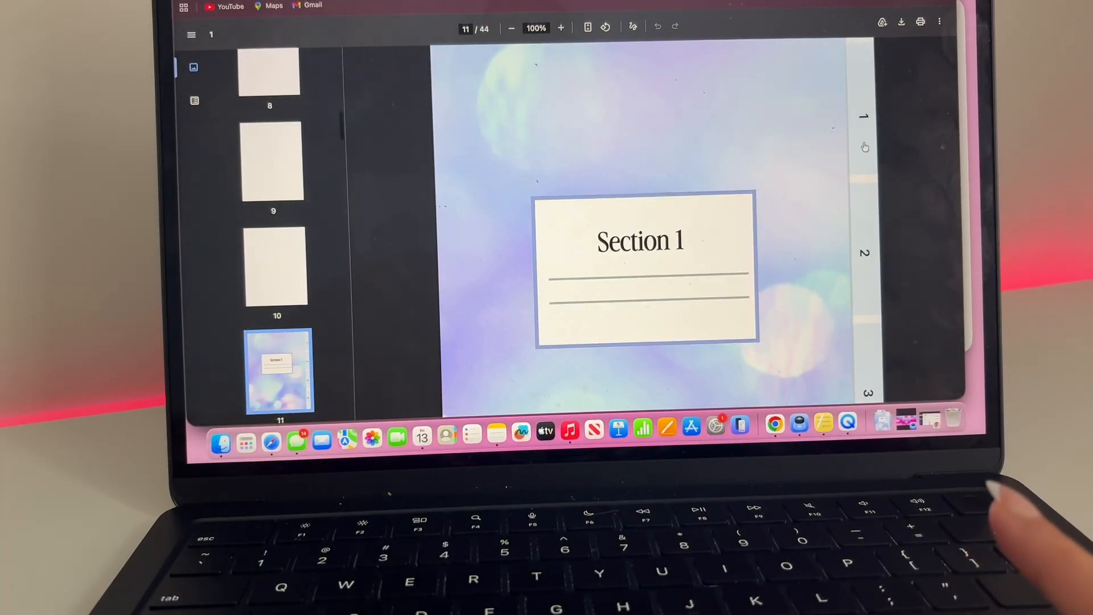
left_click(859, 211)
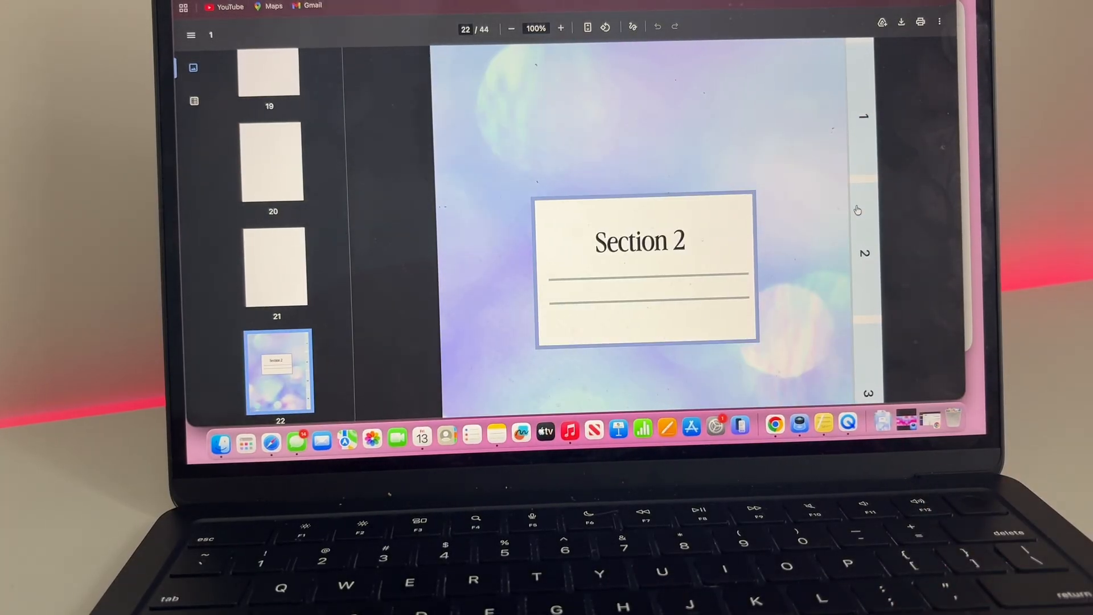